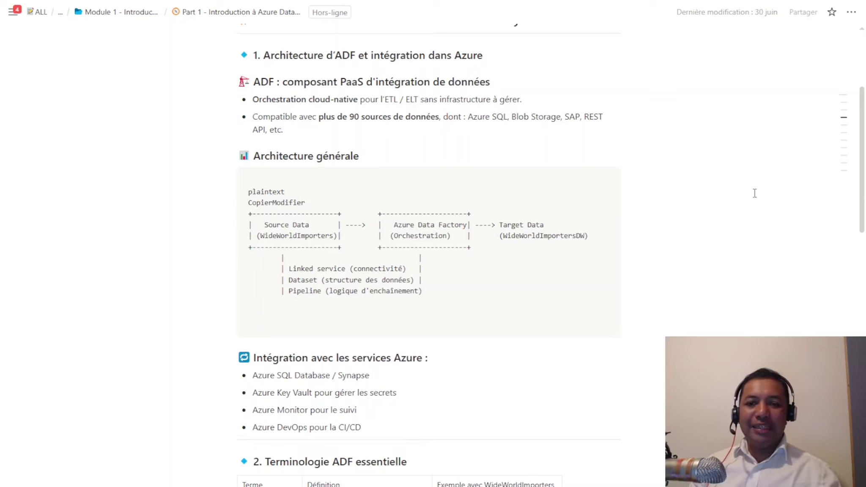
Open the Azure portal from its link in the live demonstration steps of the course page
key("ctrl+z")
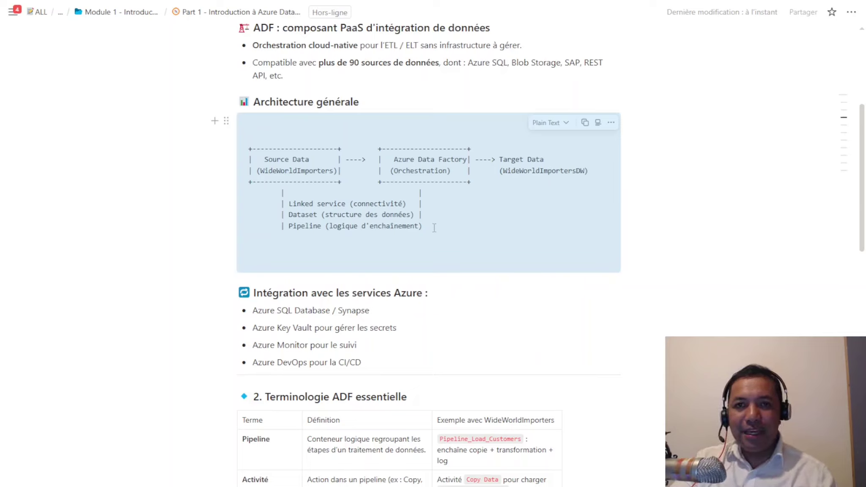
scroll(450, 223, "down", 15)
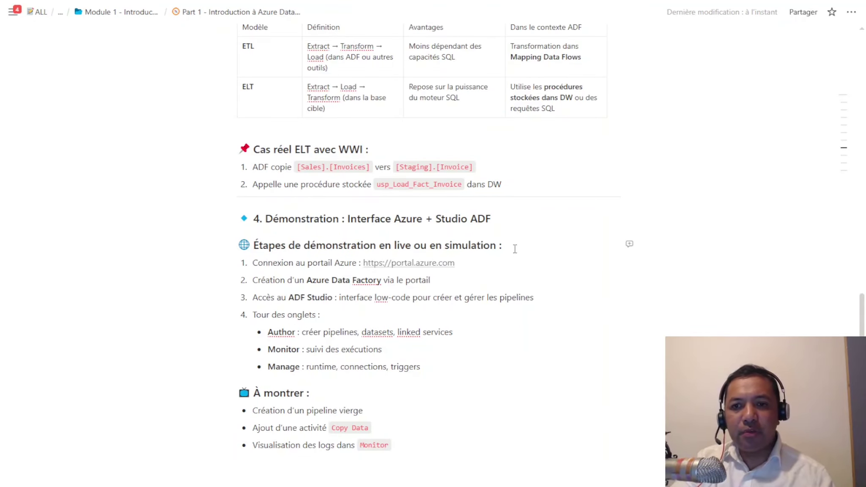
mouse_move(445, 267)
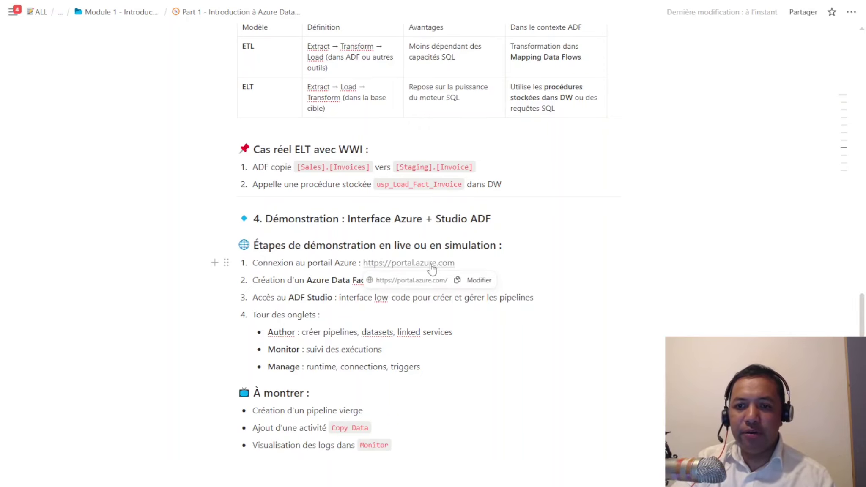
left_click(430, 265)
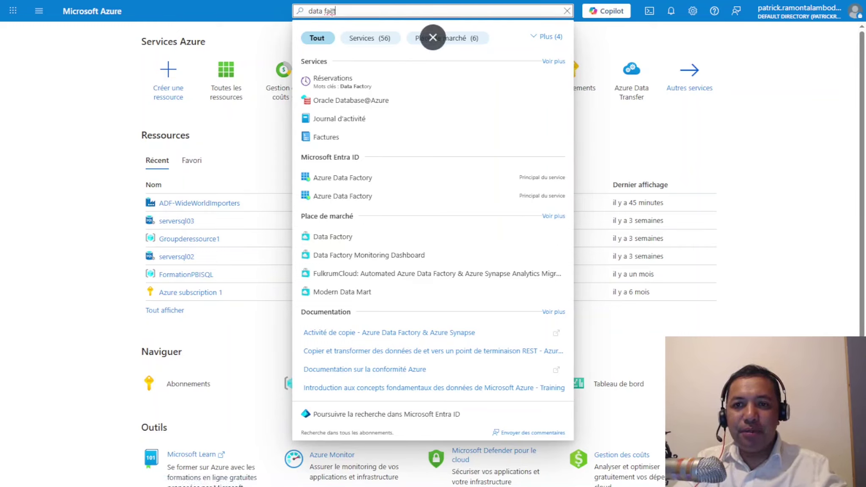
Start creating a Data Factory from the marketplace and assign it to the resource group Groupderessource1
left_click(333, 238)
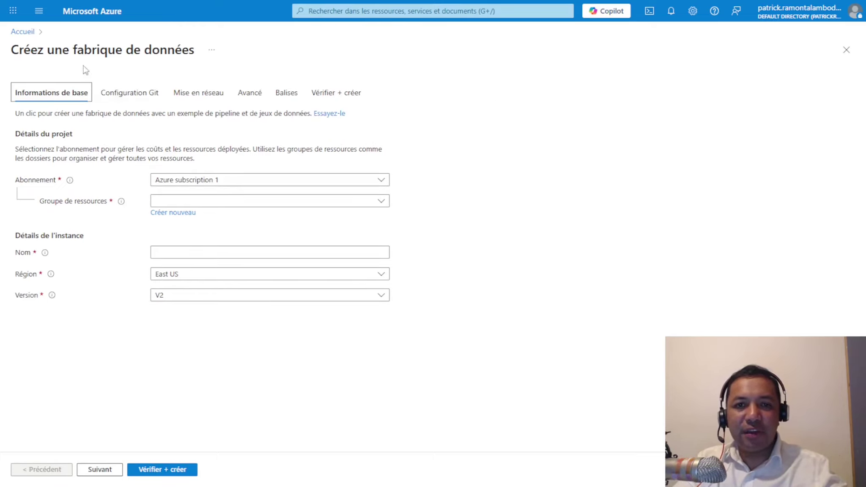
left_click_drag(12, 49, 186, 61)
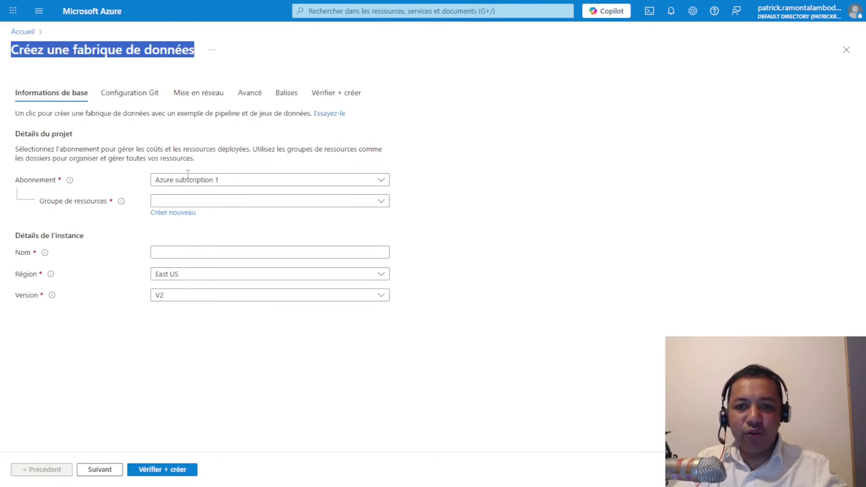
left_click(213, 203)
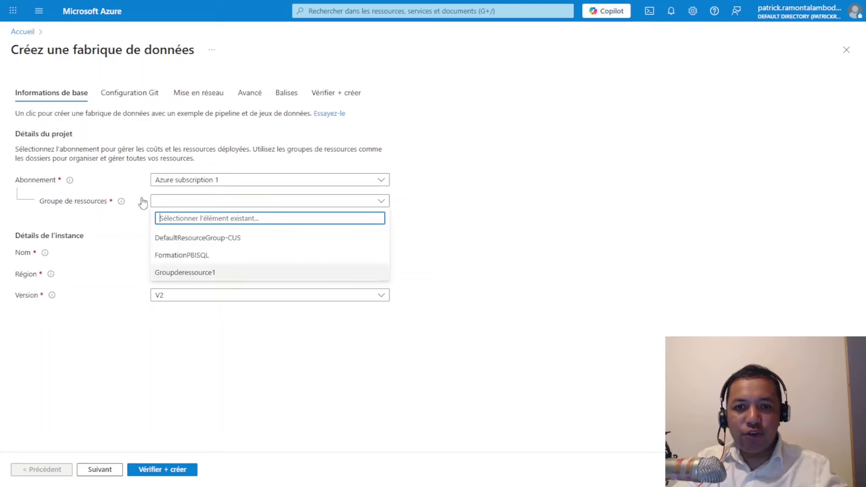
left_click(181, 273)
Try to name the data factory AzDataF_Demo
left_click(191, 256)
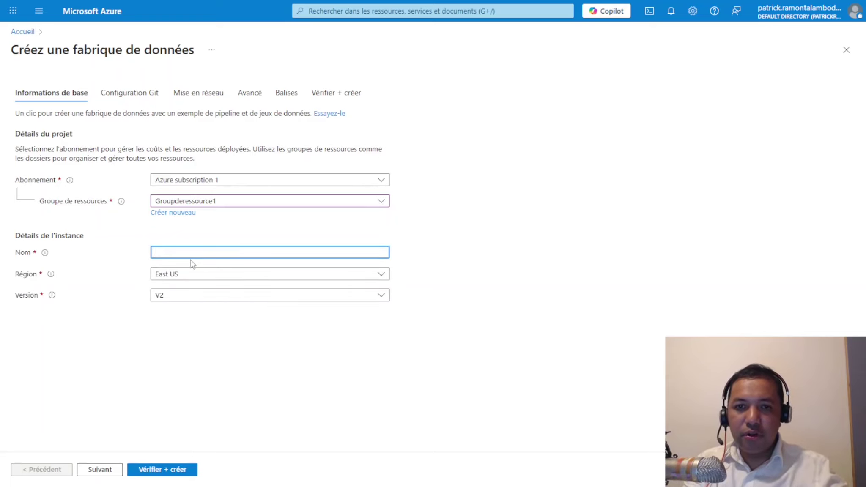
type("Azure")
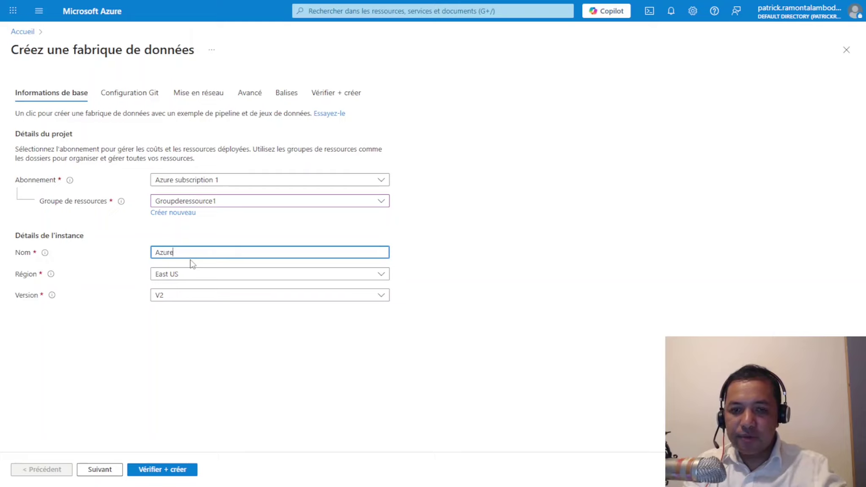
type("Data")
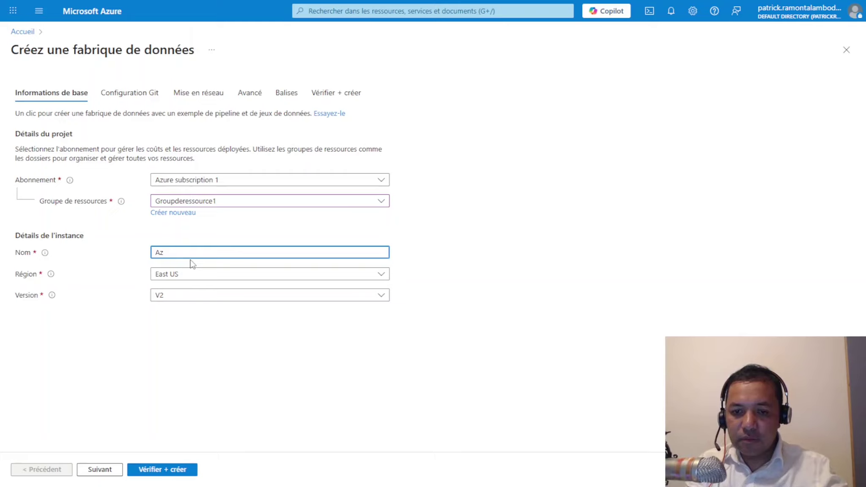
type("ata")
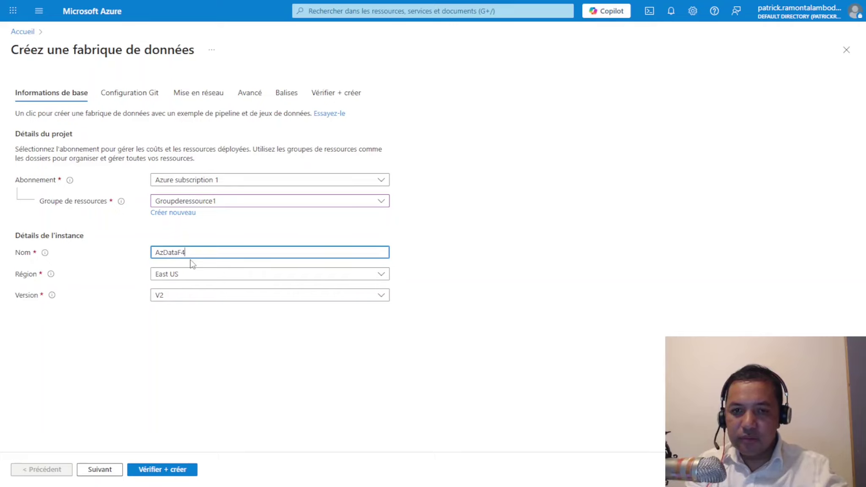
type("F_De")
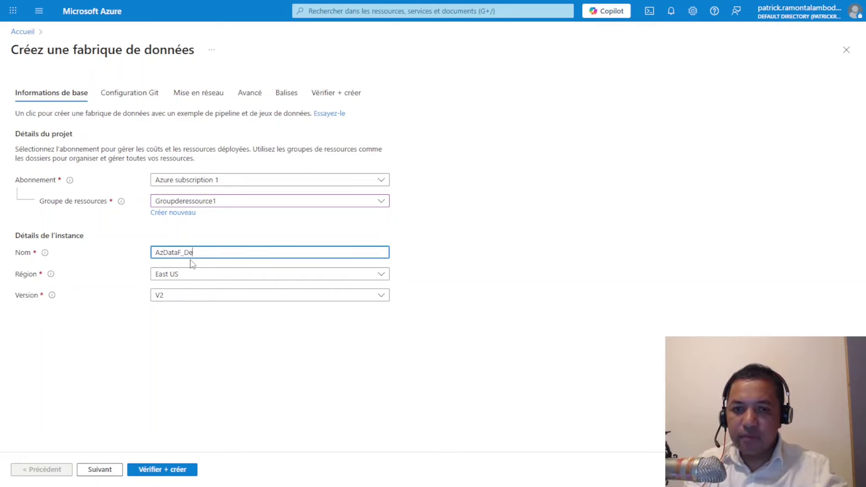
type("mo")
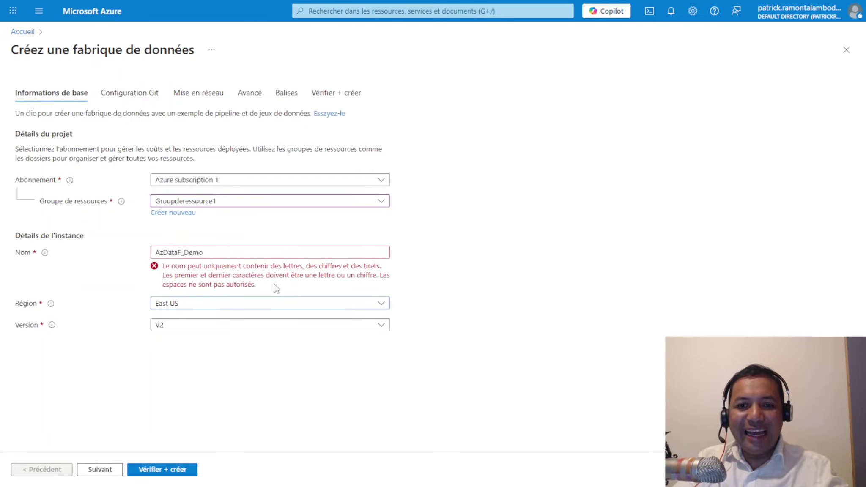
Name the data factory DemoAz3 with region France Central and version V2, and validate and create it
double_click(275, 252)
type("DataFact")
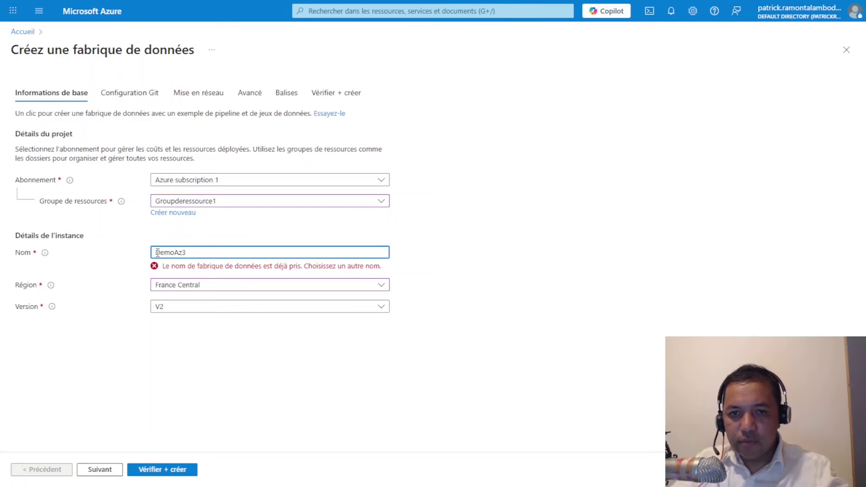
left_click(259, 364)
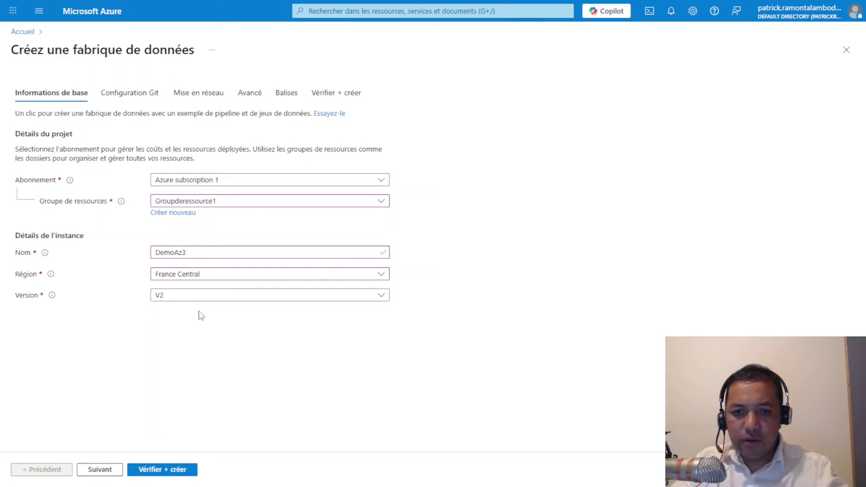
left_click(209, 295)
left_click(207, 376)
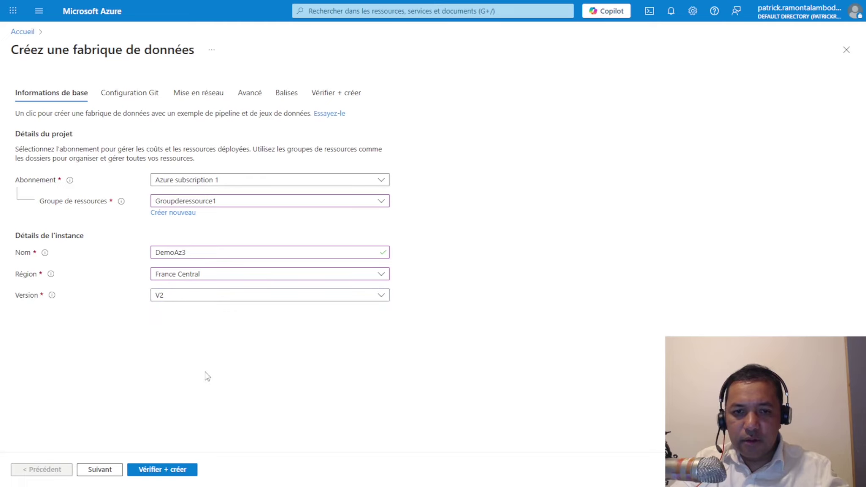
left_click(169, 472)
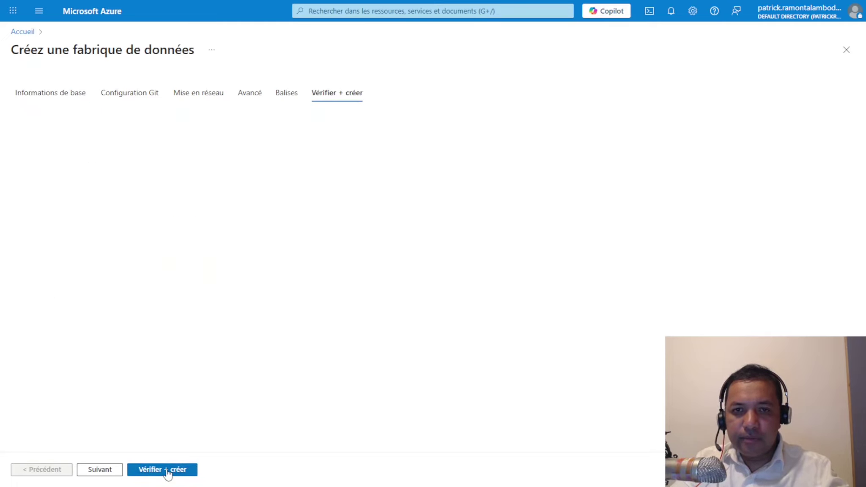
left_click(144, 470)
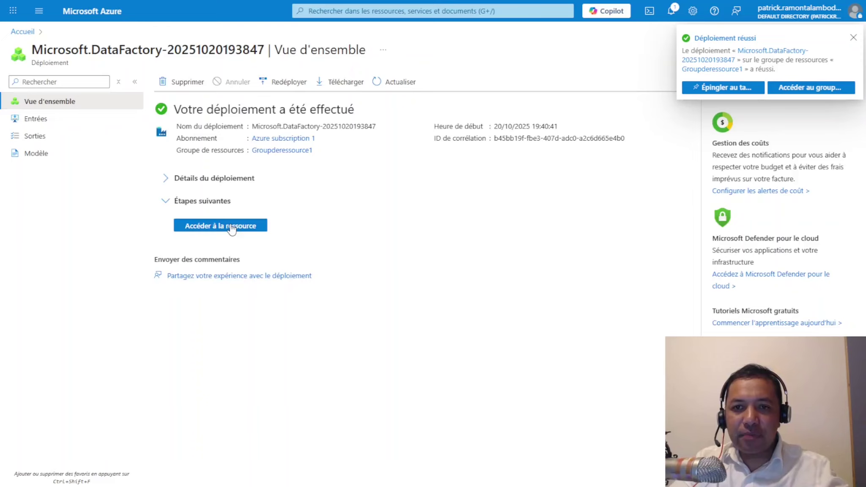
Open the newly deployed DemoAz3 data factory and launch its Azure Data Factory Studio
left_click(232, 227)
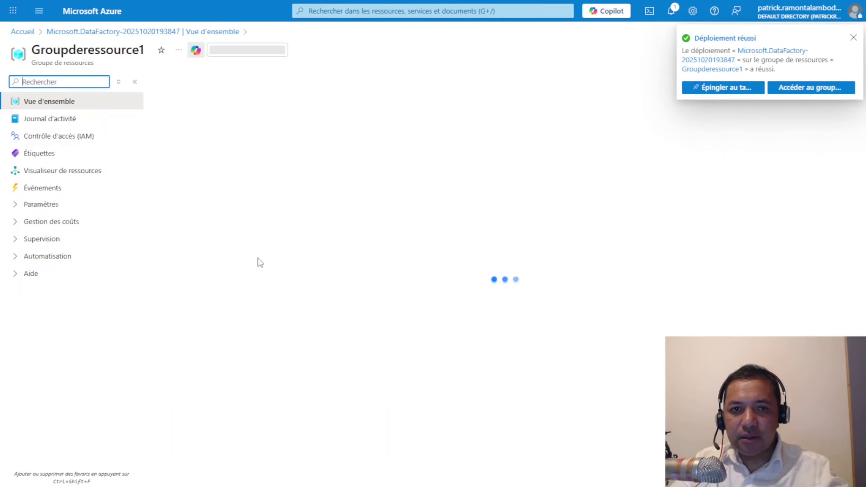
left_click(21, 33)
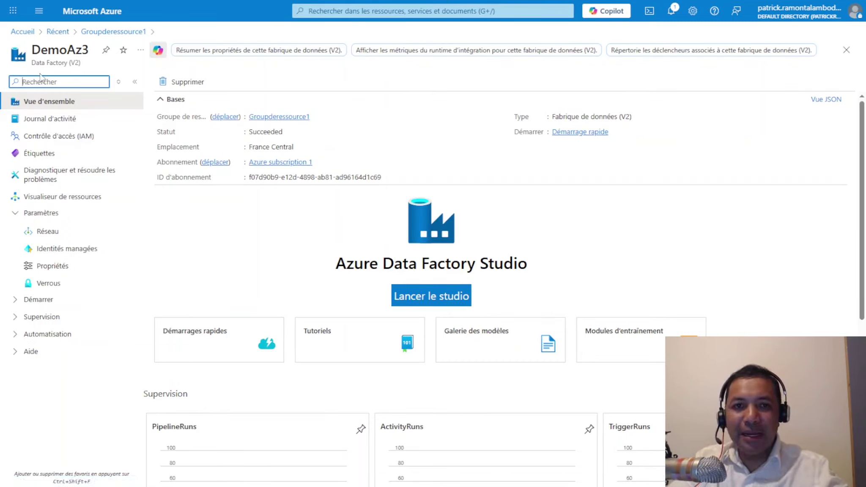
left_click(442, 298)
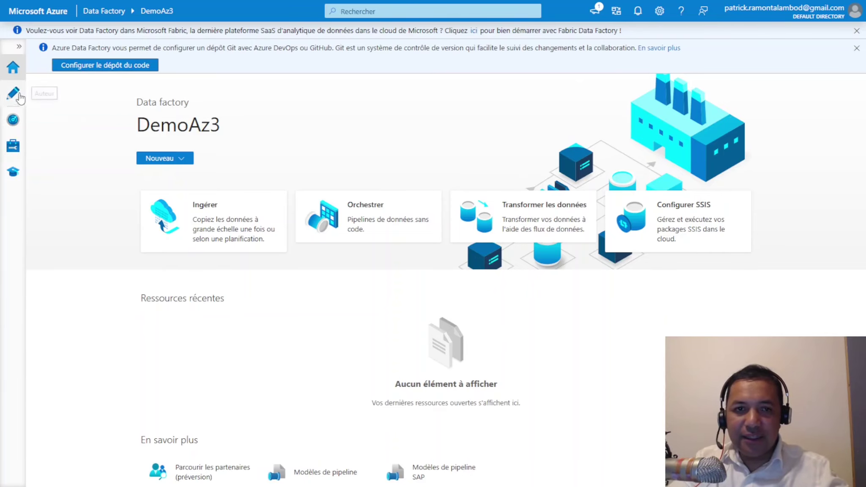
Examine the linked services page and the pipelines, change data capture, datasets and data flows sections of DemoAz3
left_click(13, 145)
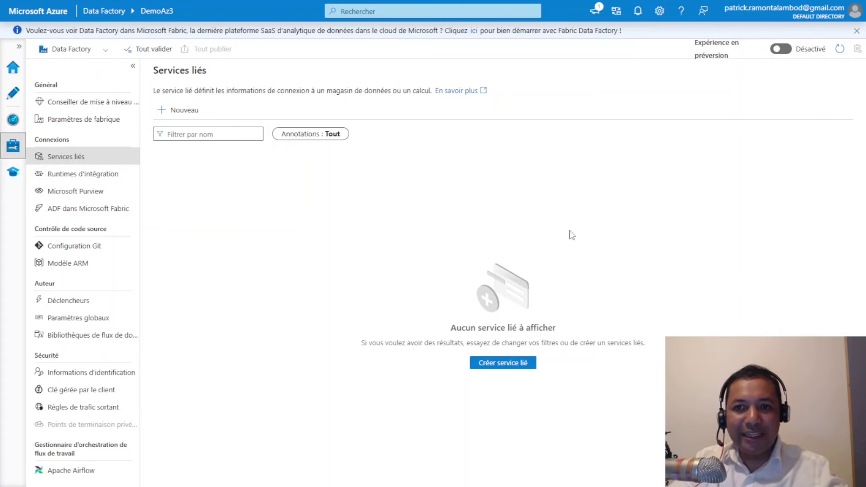
left_click(12, 101)
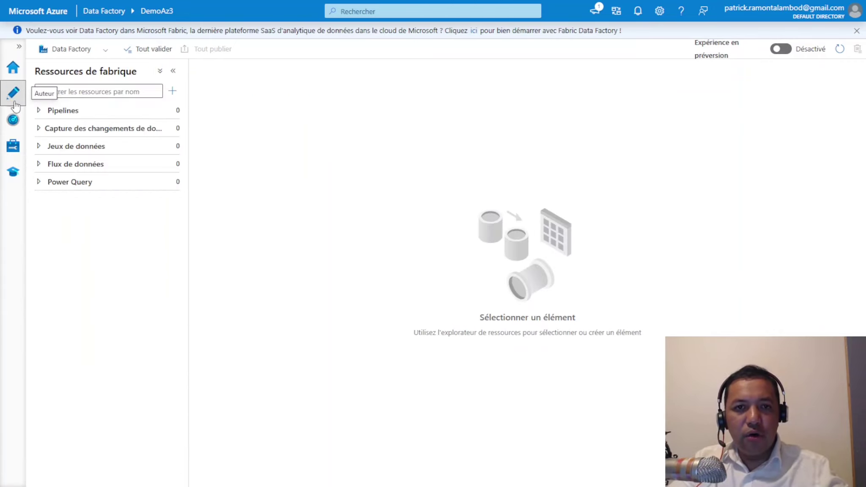
left_click(39, 147)
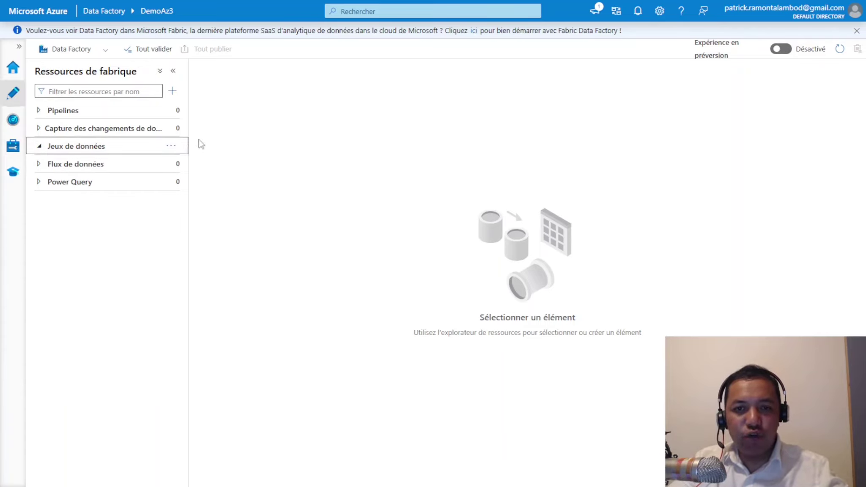
left_click(39, 164)
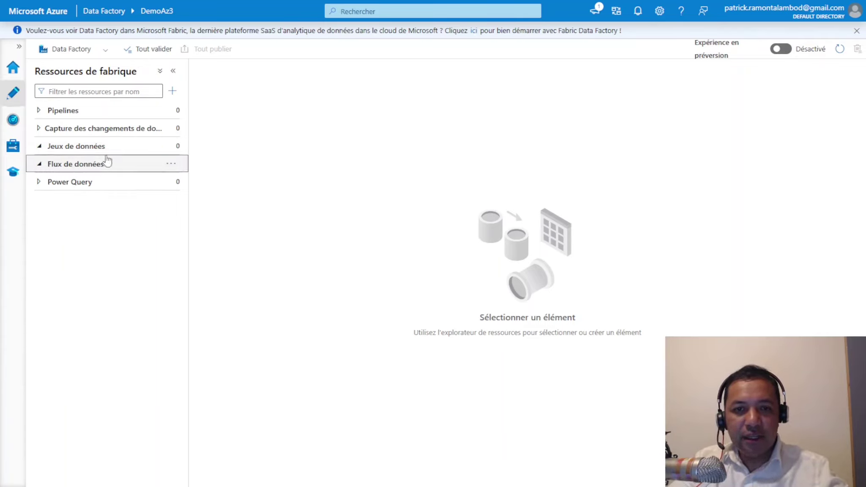
left_click(37, 111)
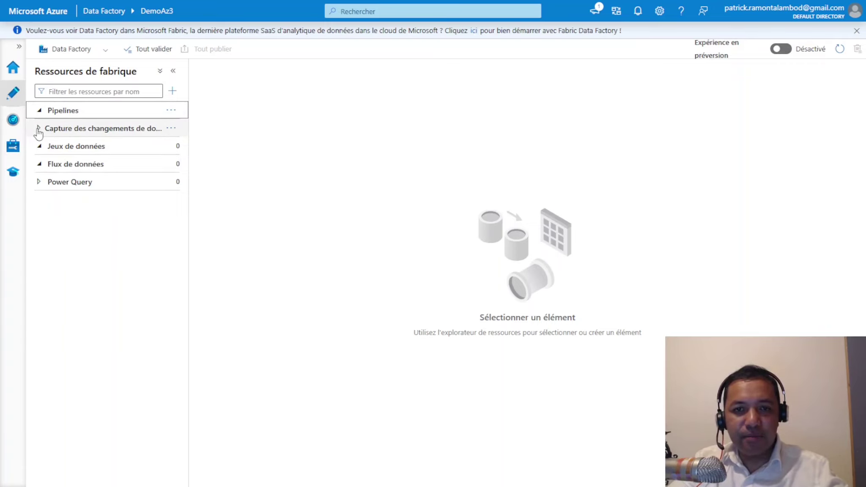
left_click(38, 128)
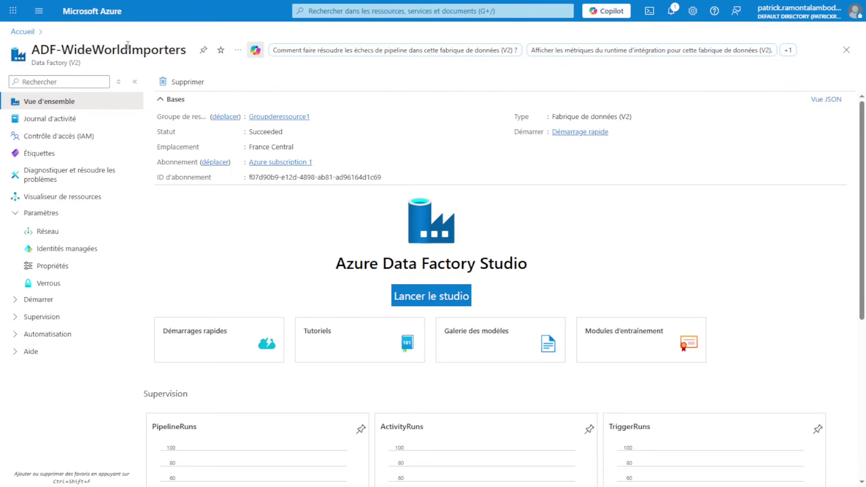
Launch the studio of the ADF-WideWorldImporters factory and start a new linked service, browsing the available data stores
left_click(421, 299)
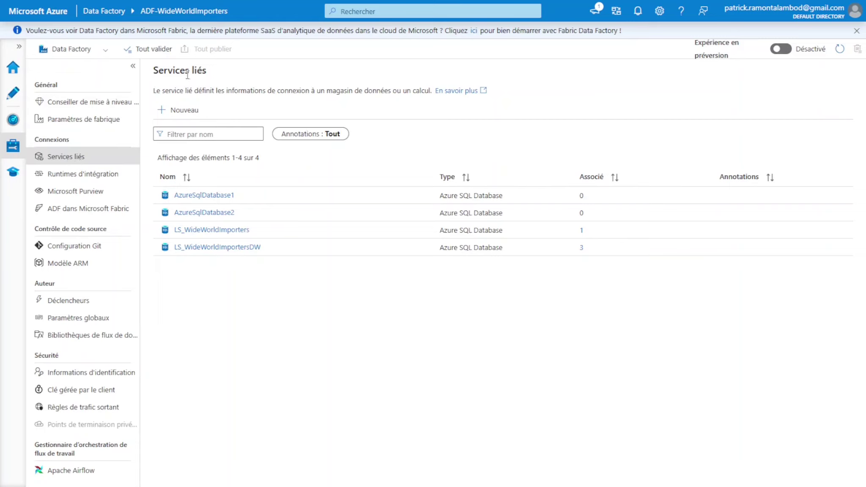
left_click(186, 111)
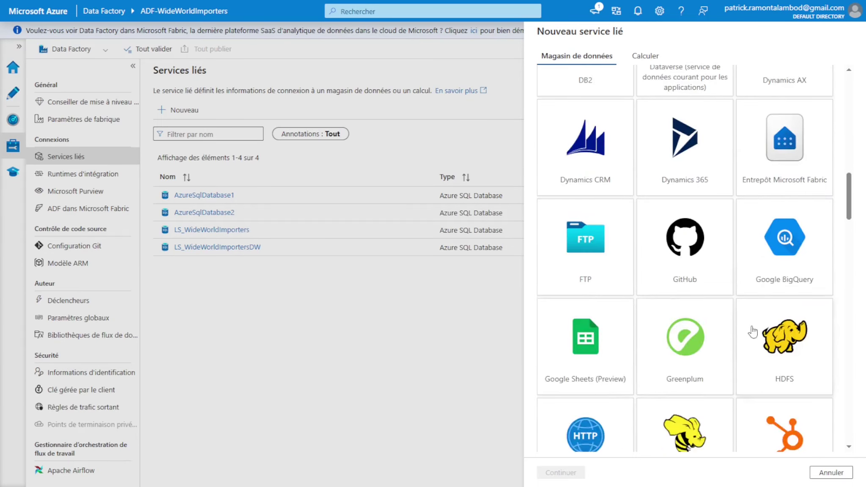
scroll(753, 334, "down", 15)
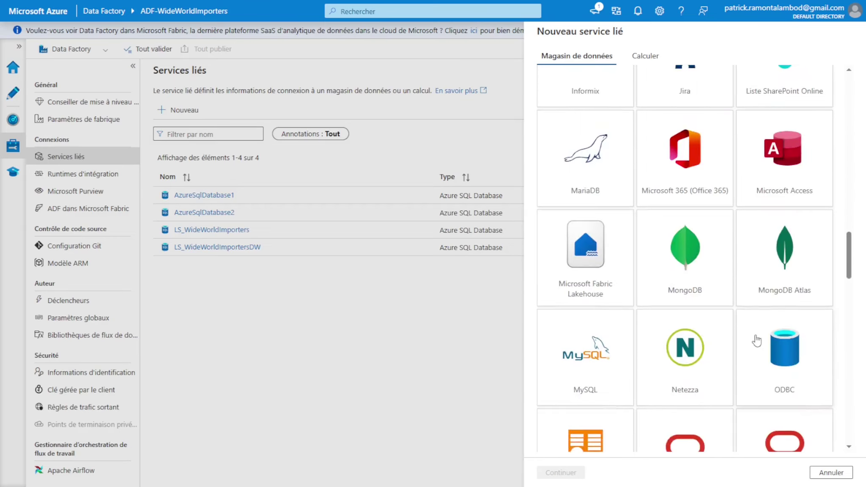
scroll(733, 344, "up", 20)
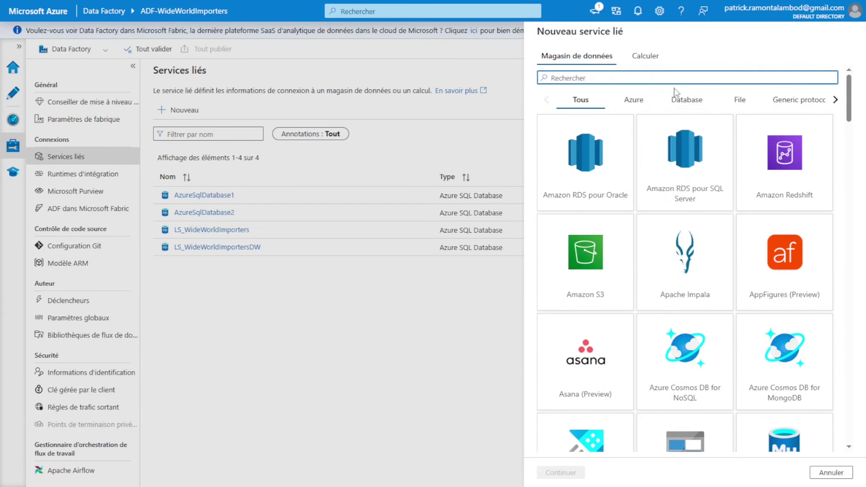
Choose Azure SQL Database as the linked service's data store and set its account selection method to Enter manually
type("az")
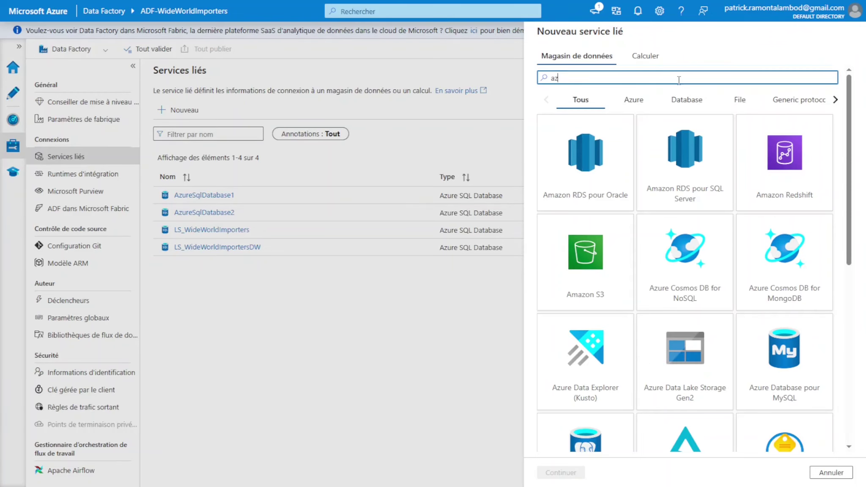
type("ure")
left_click(784, 354)
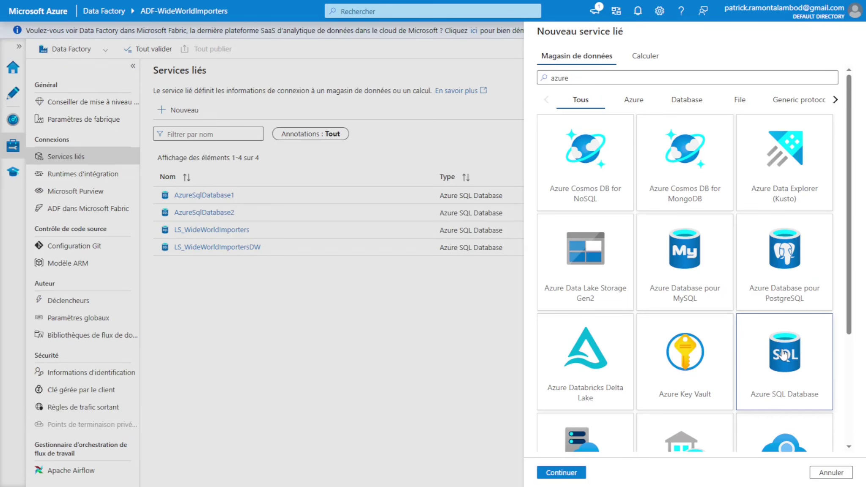
left_click(569, 474)
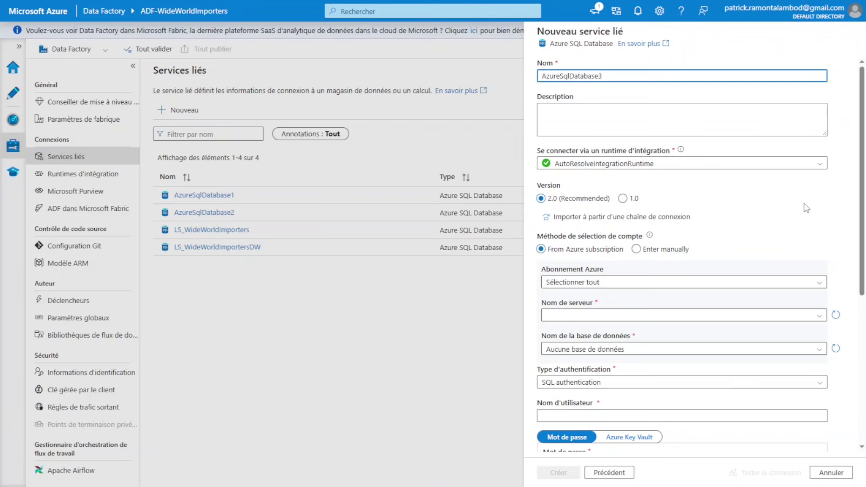
left_click(658, 256)
left_click(637, 250)
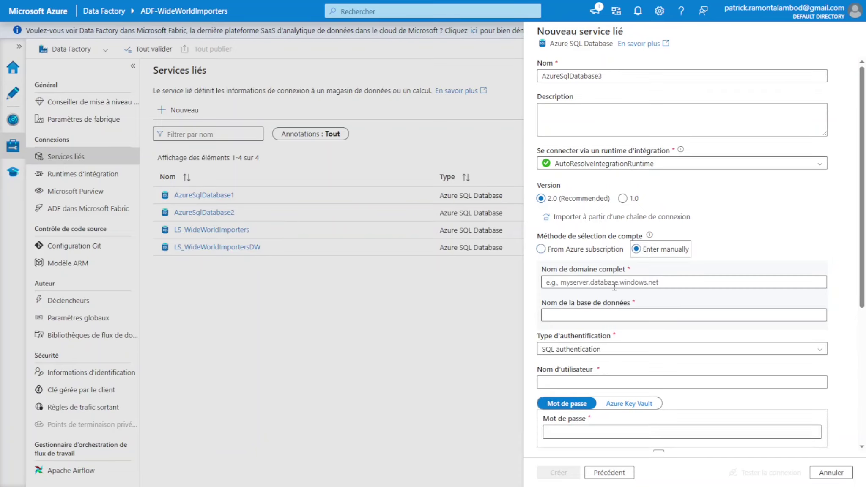
Examine the new linked service's server, database, authentication type, user name, password and Azure Key Vault settings
left_click(667, 283)
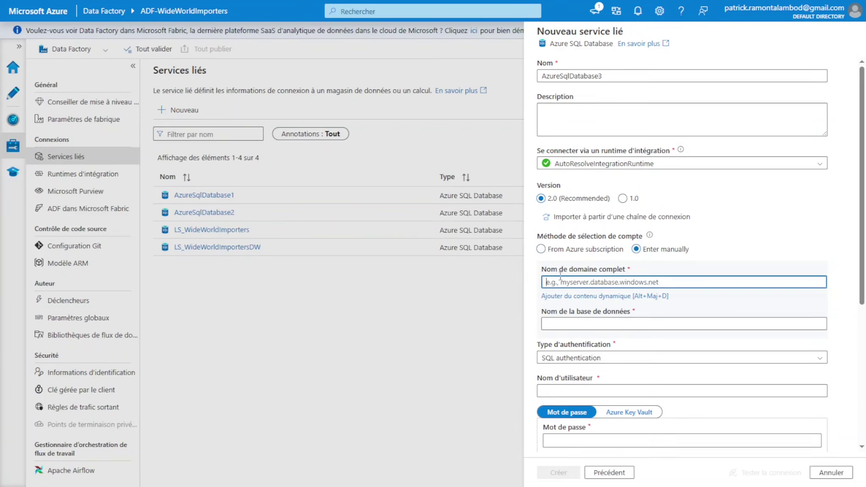
left_click(612, 325)
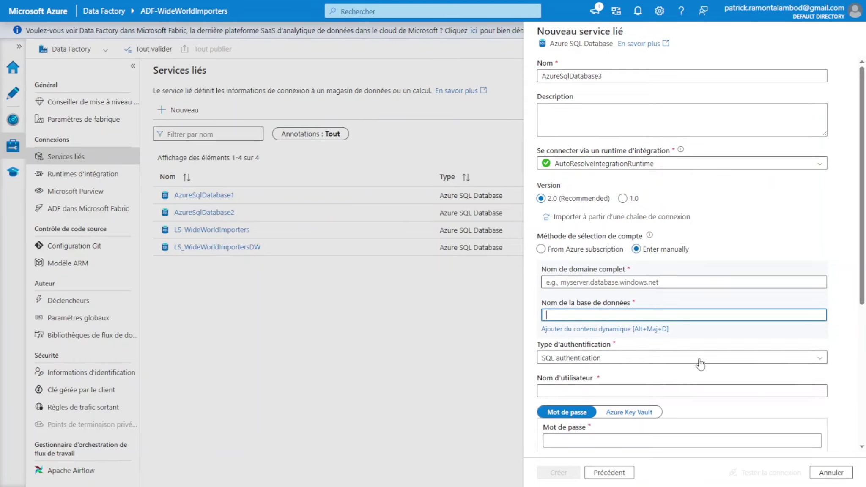
left_click(680, 357)
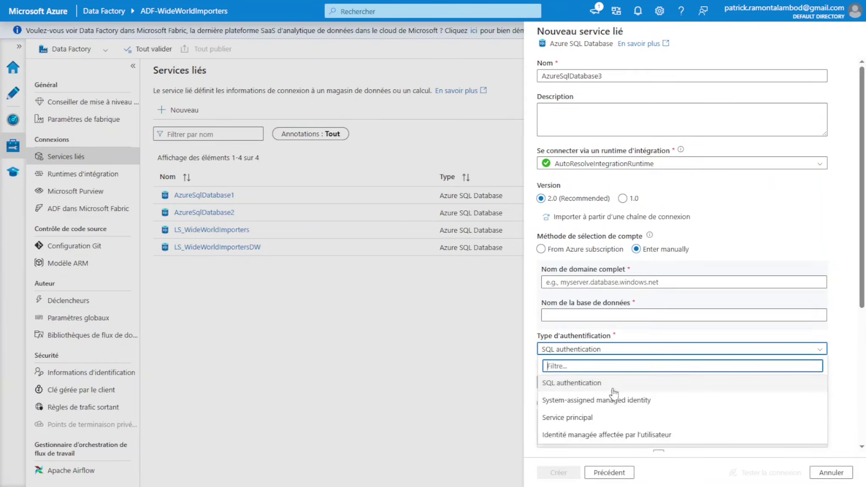
scroll(609, 327, "down", 1)
left_click(609, 326)
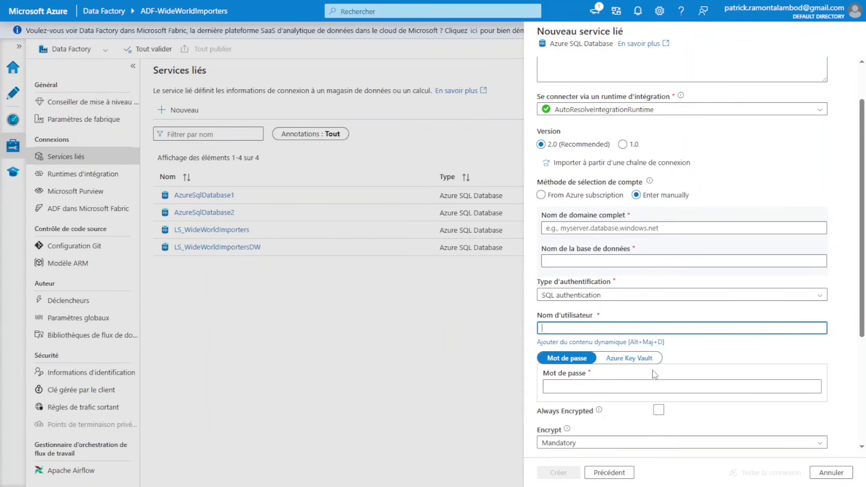
left_click(625, 361)
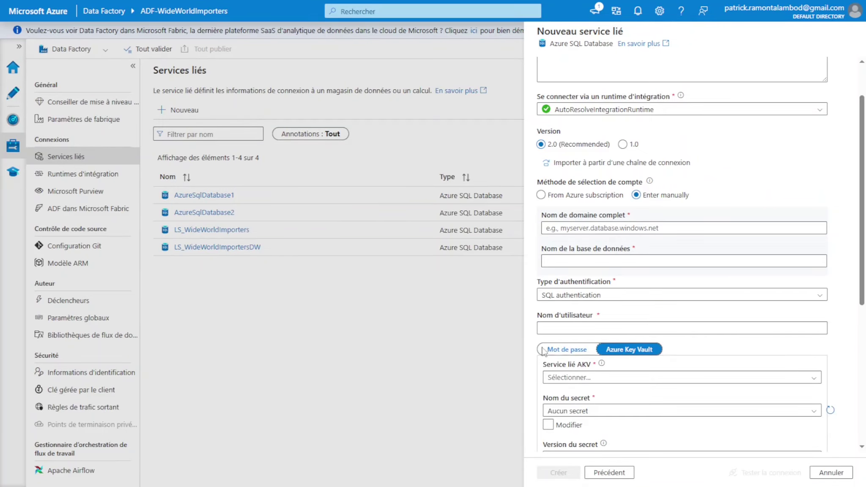
left_click(571, 355)
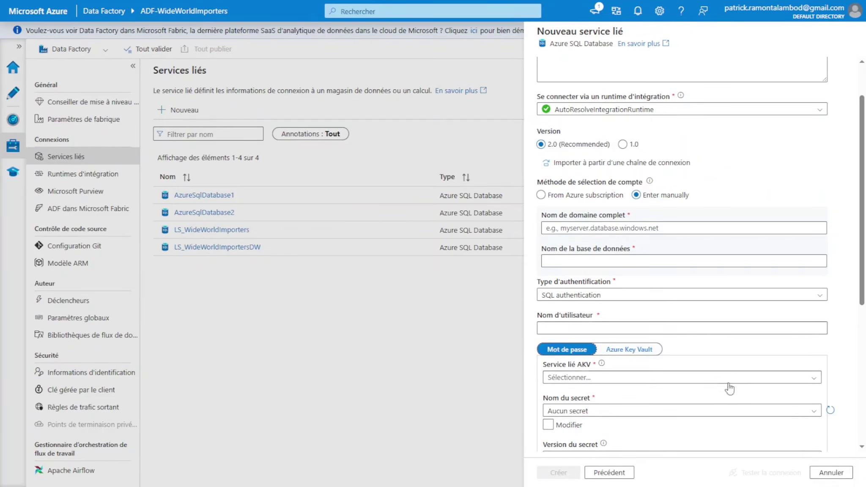
scroll(719, 407, "down", 4)
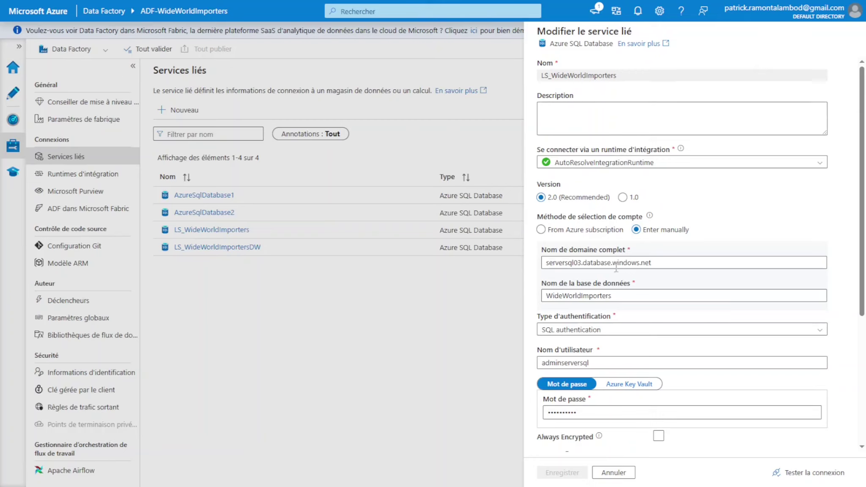
Examine the existing LS_WideWorldImporters linked service's connection, authentication and encryption settings
double_click(627, 298)
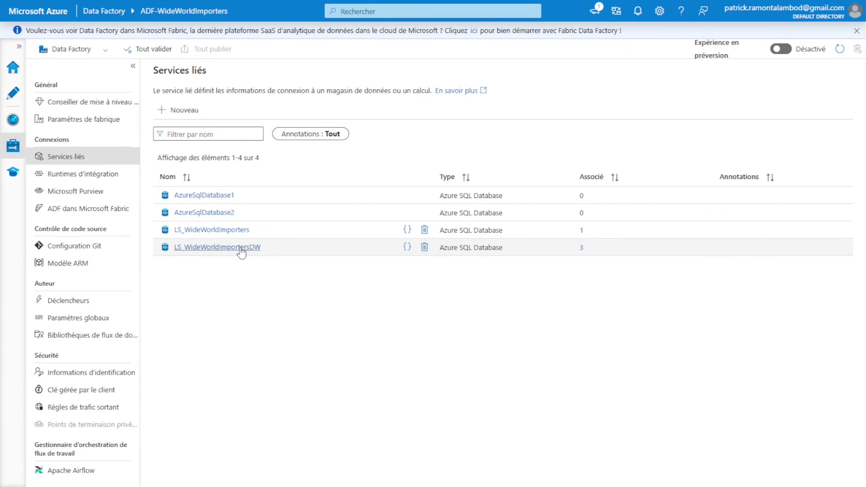
left_click(233, 232)
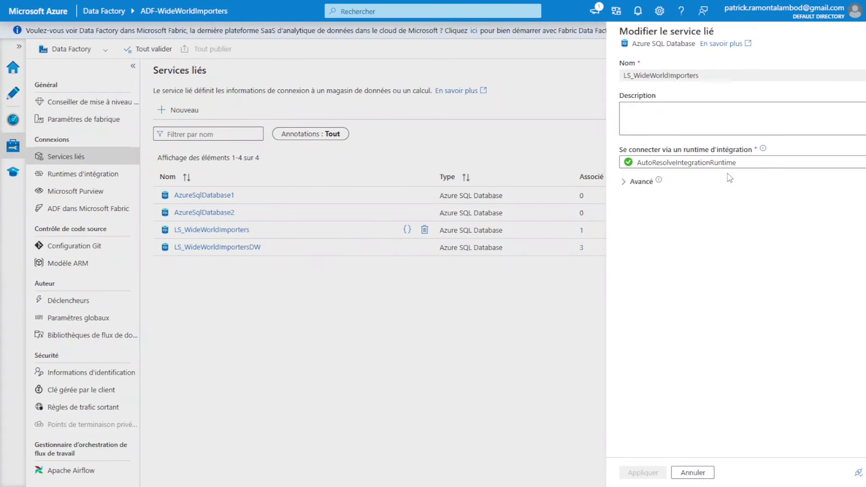
scroll(677, 381, "down", 3)
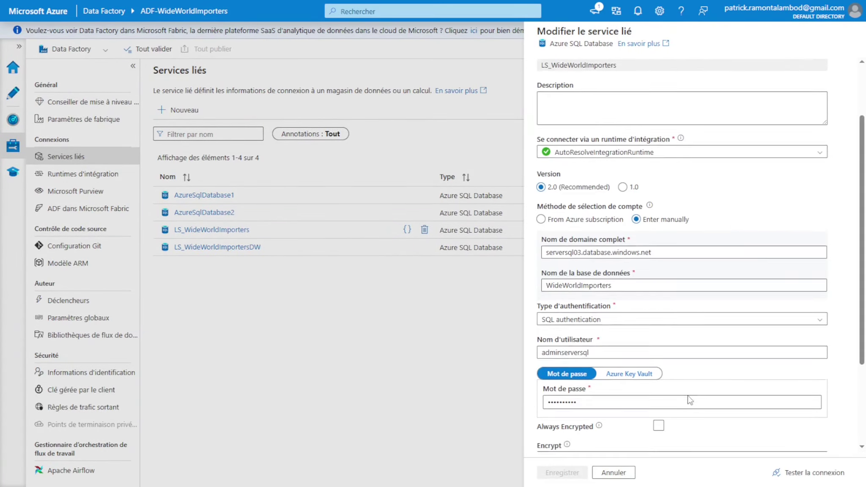
scroll(806, 428, "down", 3)
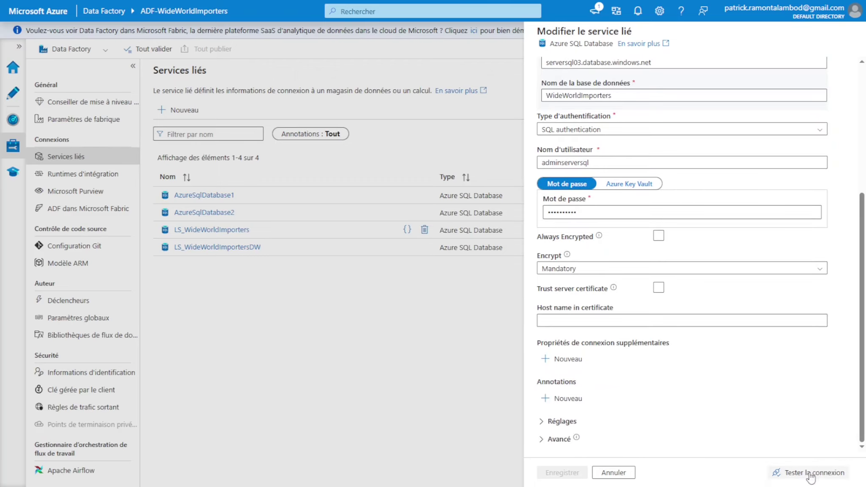
left_click(268, 272)
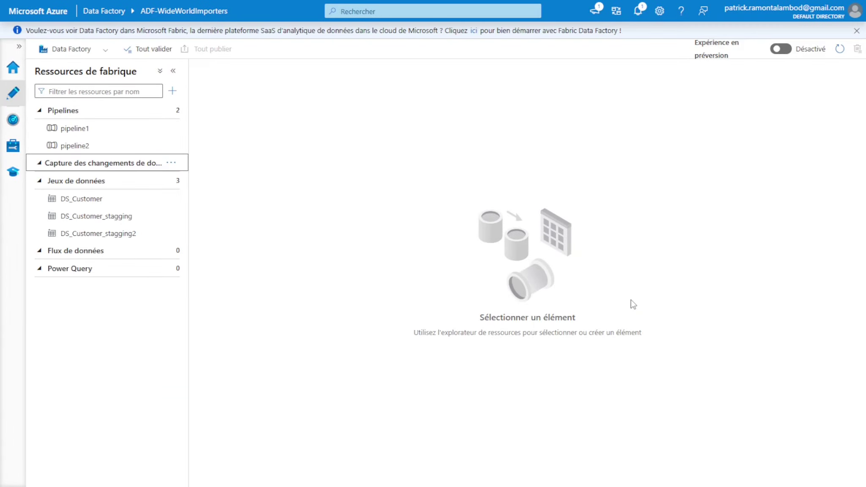
Review the factory's home page, linked services list and authoring resources
left_click(12, 67)
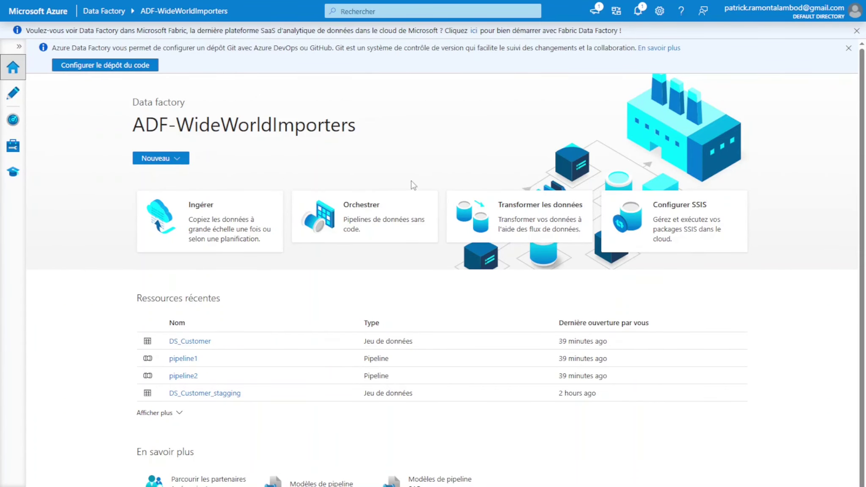
left_click(13, 147)
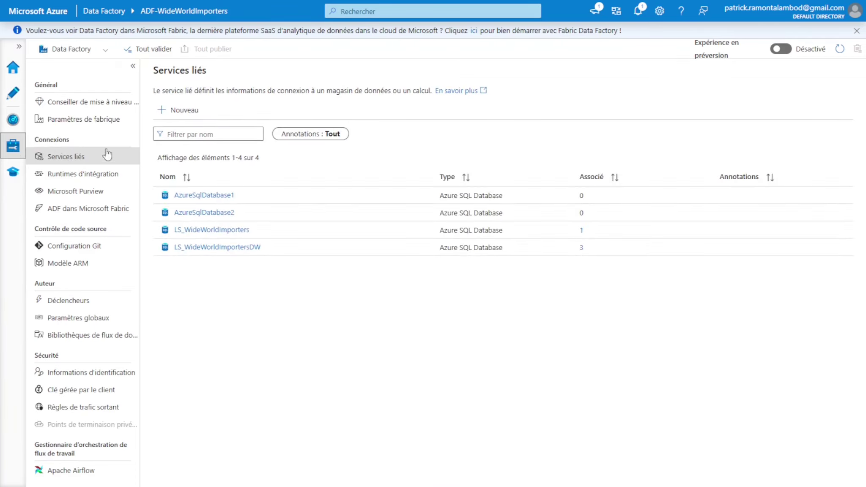
left_click(13, 96)
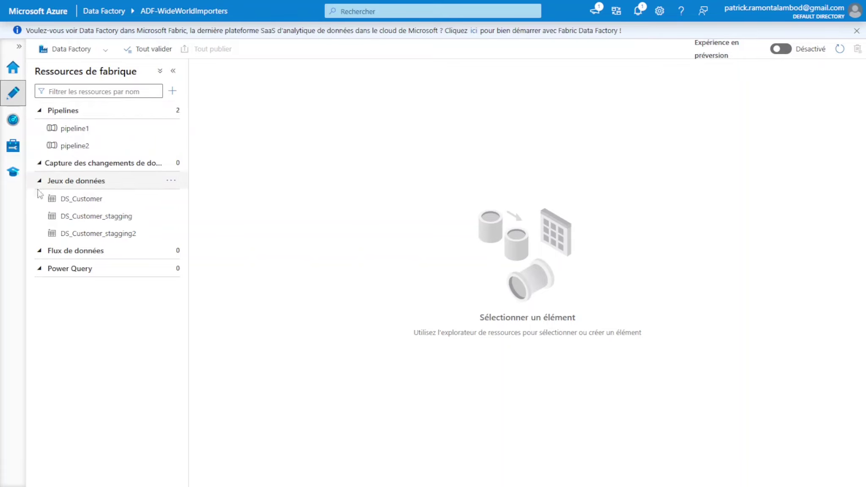
Start a new dataset and browse the data stores available for it
left_click(173, 92)
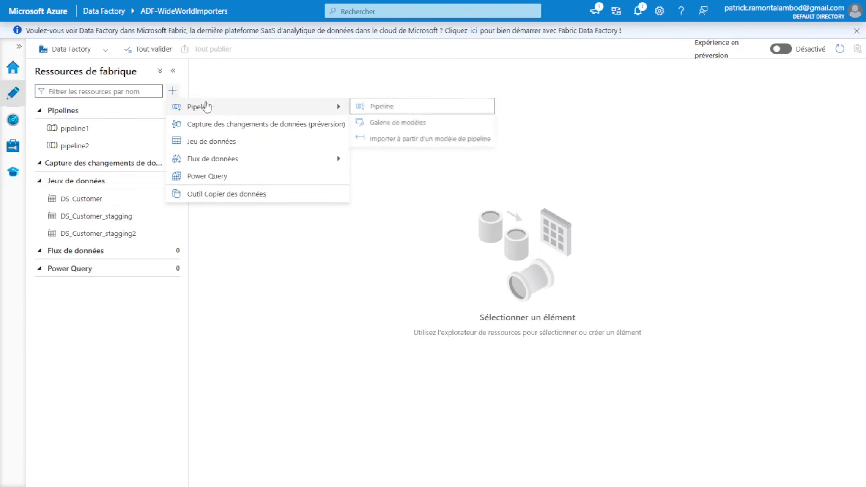
left_click(232, 148)
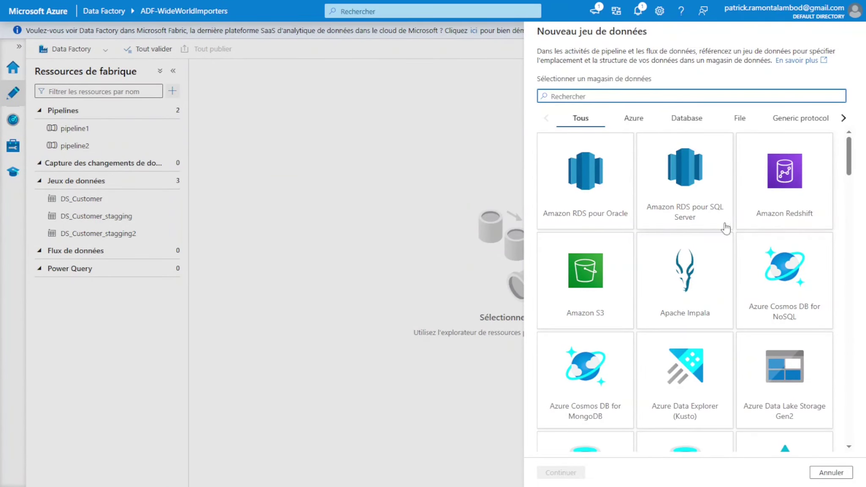
scroll(694, 279, "down", 15)
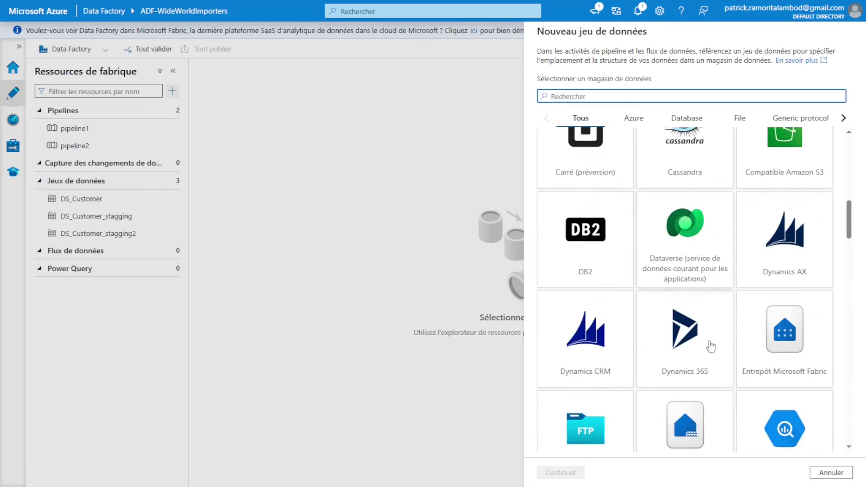
scroll(711, 346, "down", 8)
scroll(739, 352, "up", 14)
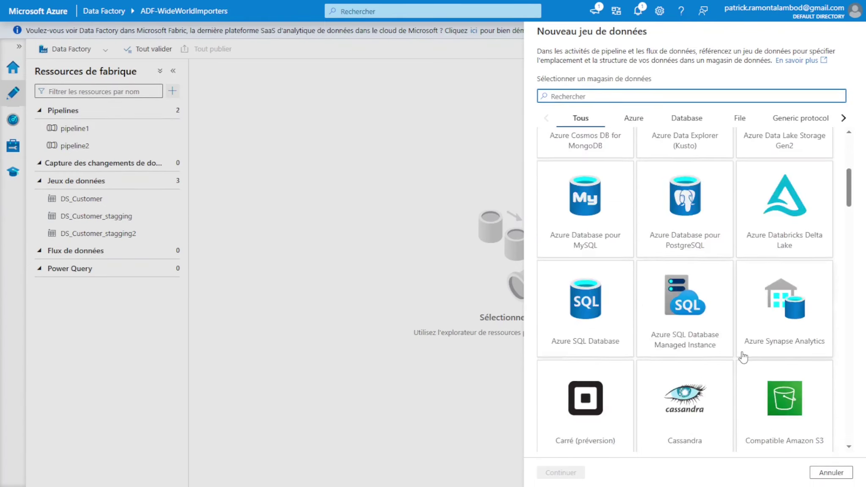
scroll(749, 323, "down", 5)
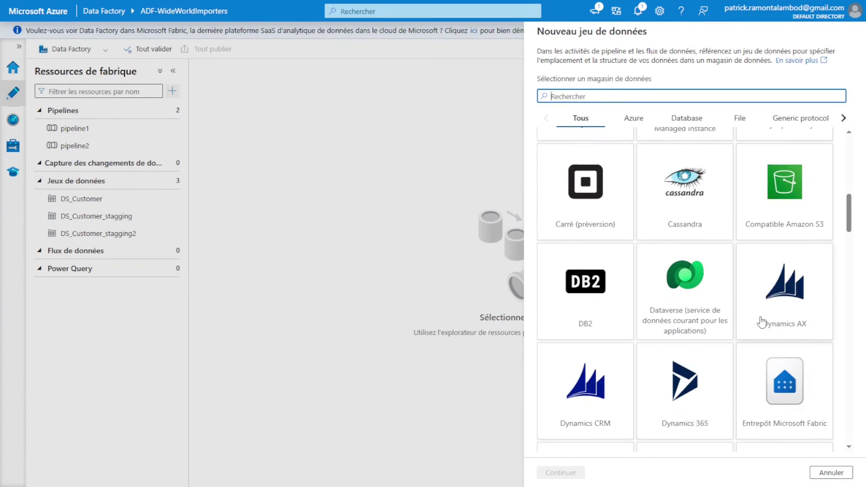
scroll(762, 323, "up", 5)
Filter the data stores by azu, choose Azure SQL Database and try LS_WideWorldImporters as the new dataset's linked service
type("azu")
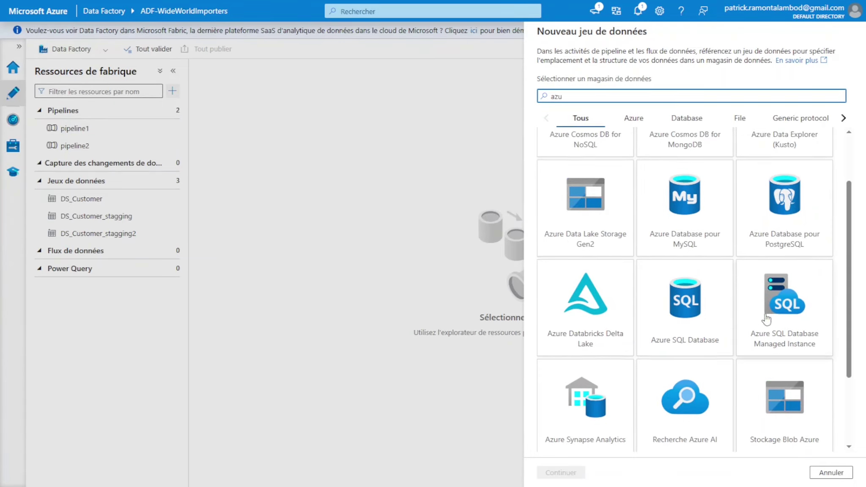
scroll(766, 313, "down", 1)
left_click(695, 255)
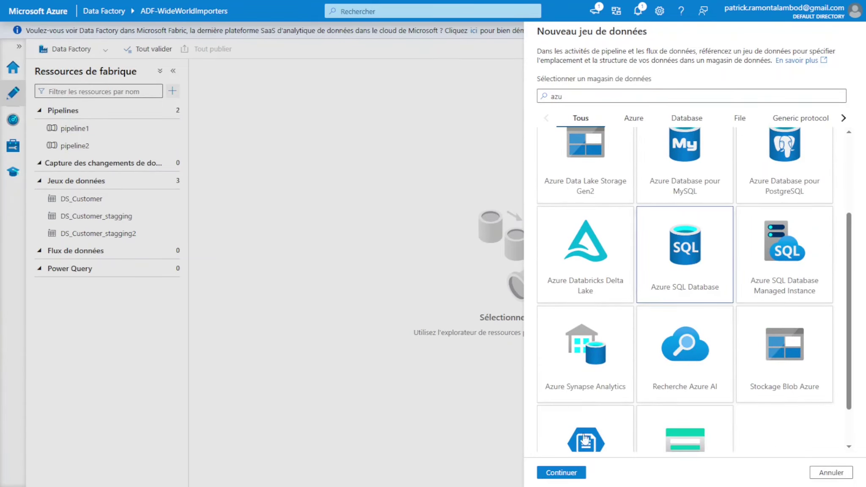
left_click(561, 472)
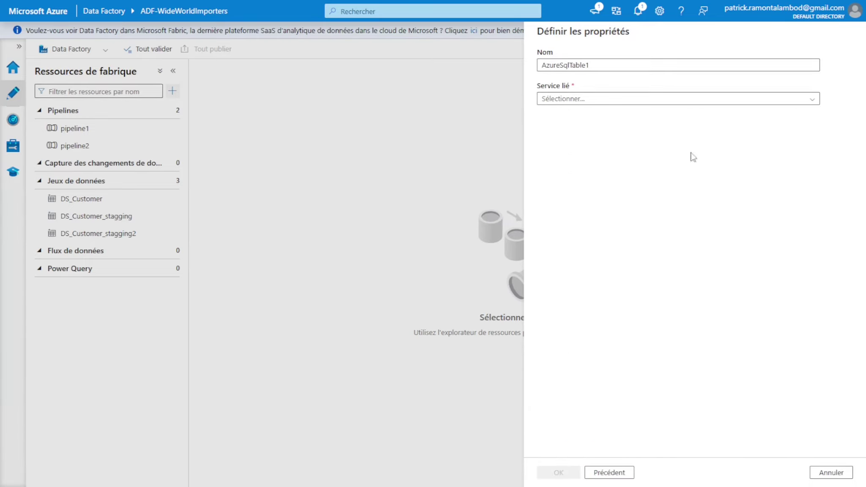
left_click(809, 100)
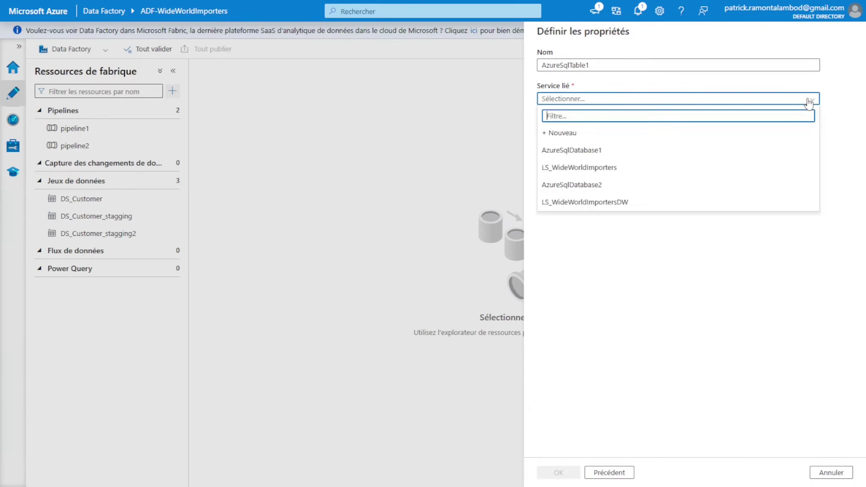
left_click(610, 169)
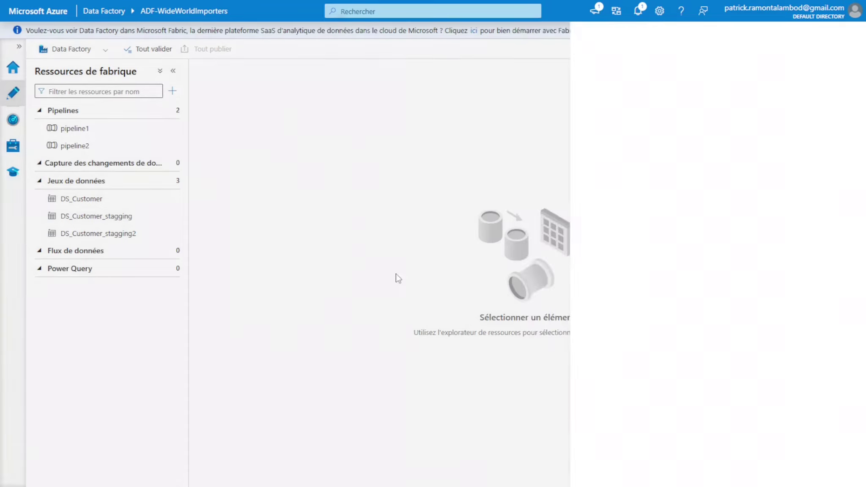
left_click(396, 275)
Examine the connection settings of the DS_Customer and DS_Customer_stagging datasets, switching each table to manual entry
left_click(93, 204)
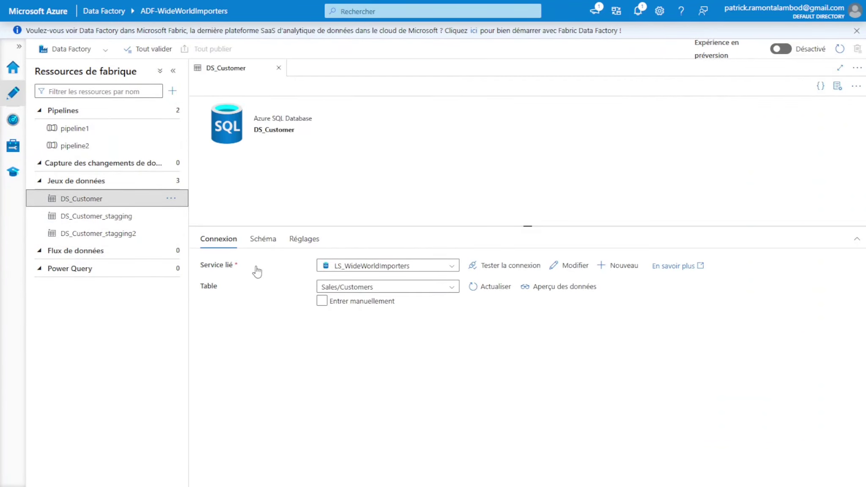
left_click(322, 301)
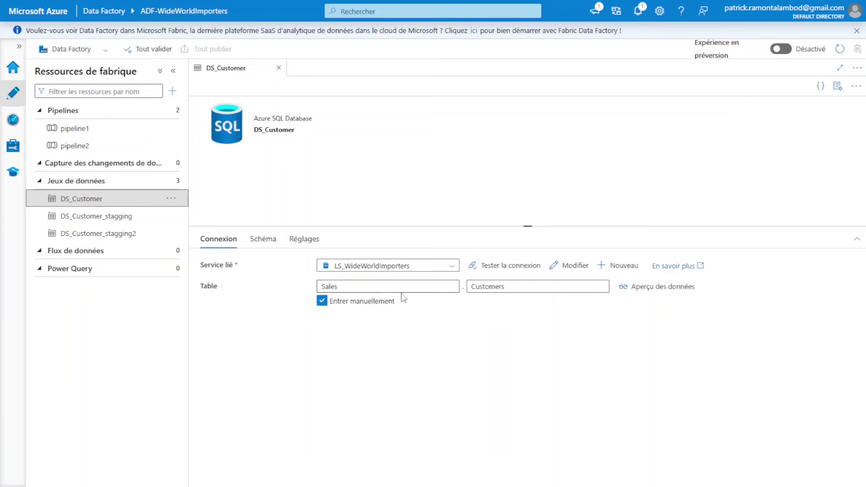
key("shift+Tab")
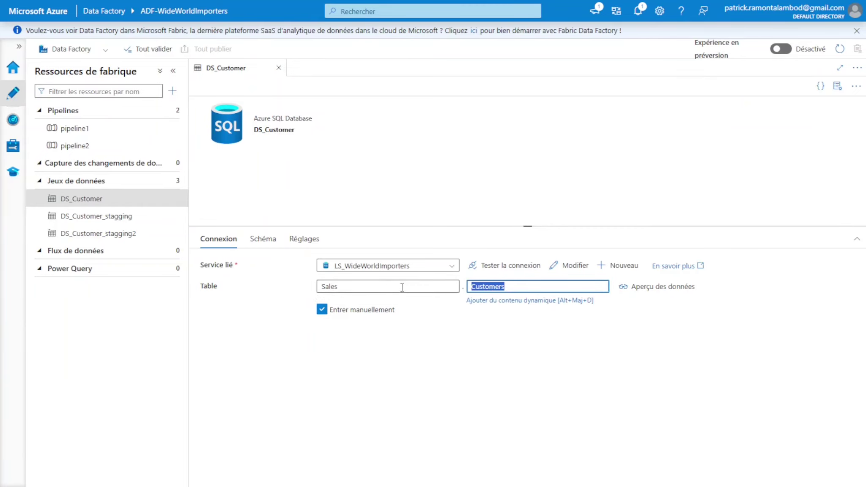
key("shift+Tab")
left_click(104, 218)
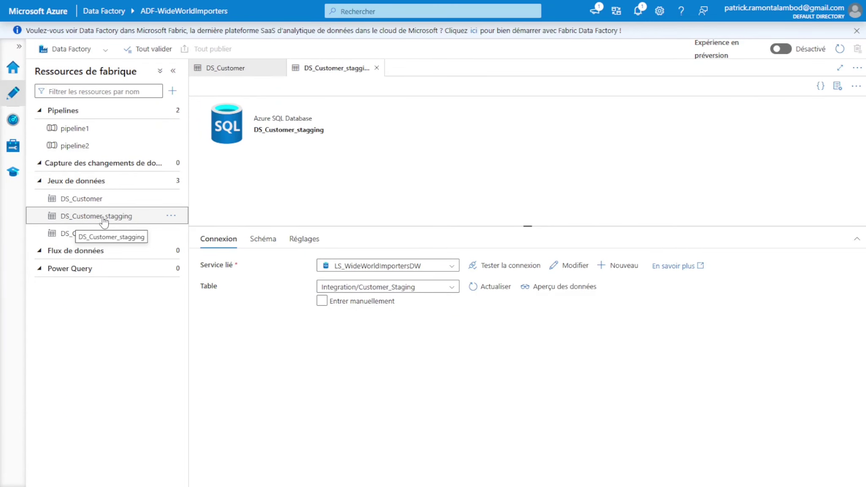
left_click(322, 301)
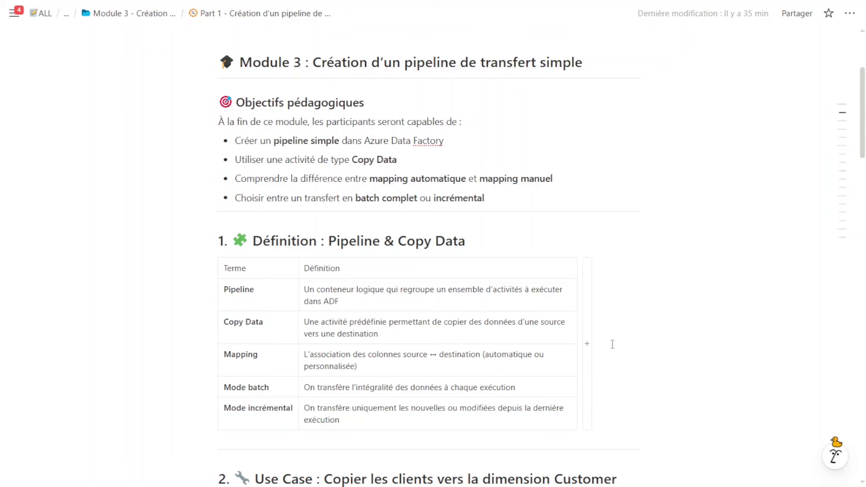
Create a new pipeline in the ADF-WideWorldImporters factory and expand the Déplacer et transformer activity group
scroll(613, 344, "down", 1)
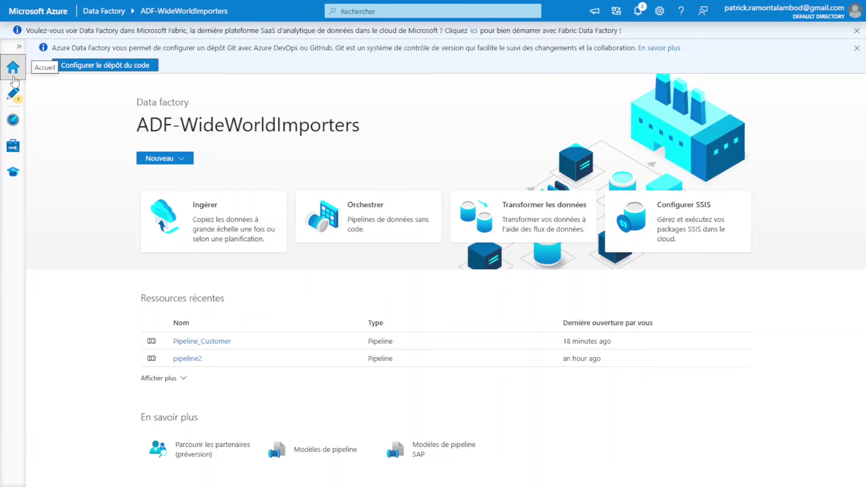
left_click(13, 104)
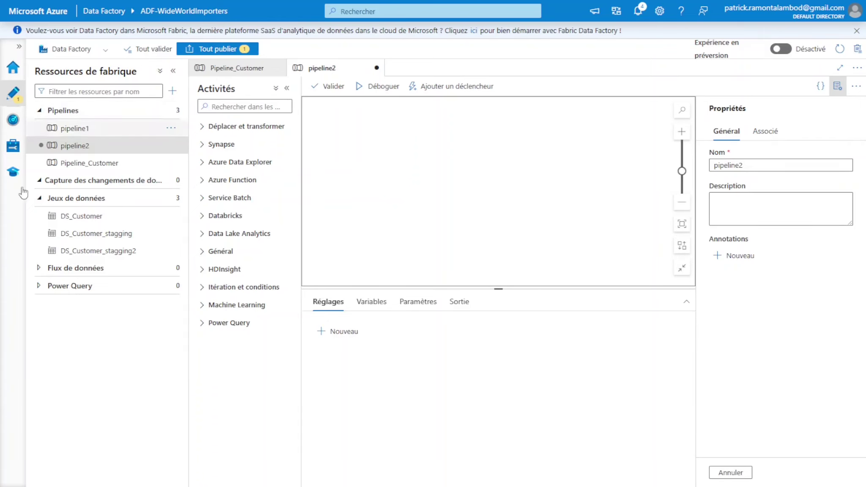
left_click(172, 92)
mouse_move(249, 107)
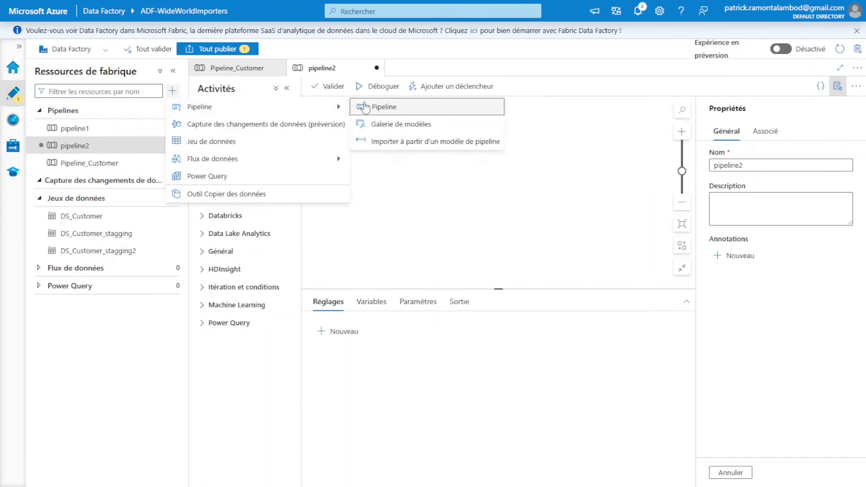
left_click(381, 109)
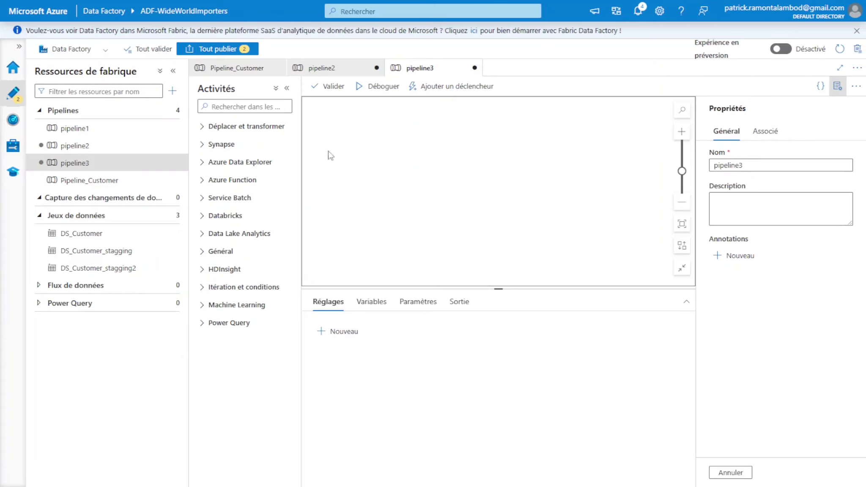
left_click(202, 128)
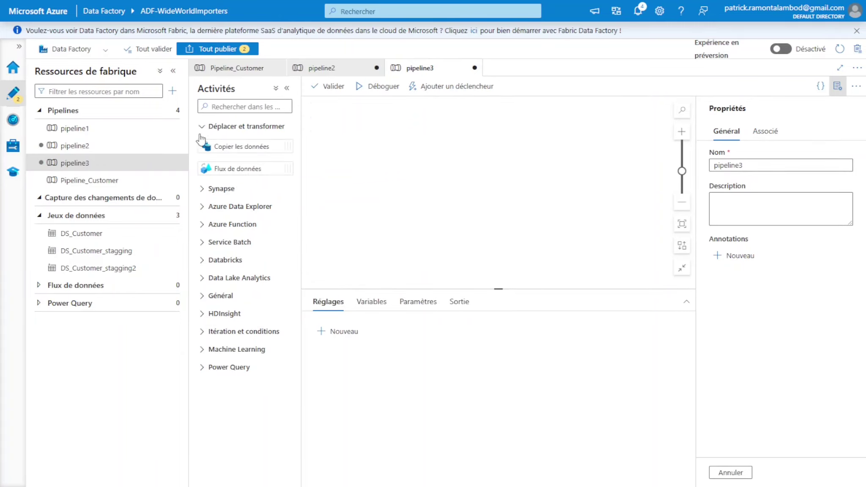
Browse the activities offered in the Synapse, Azure Data Explorer and Général groups for pipeline3
left_click(202, 190)
left_click(205, 251)
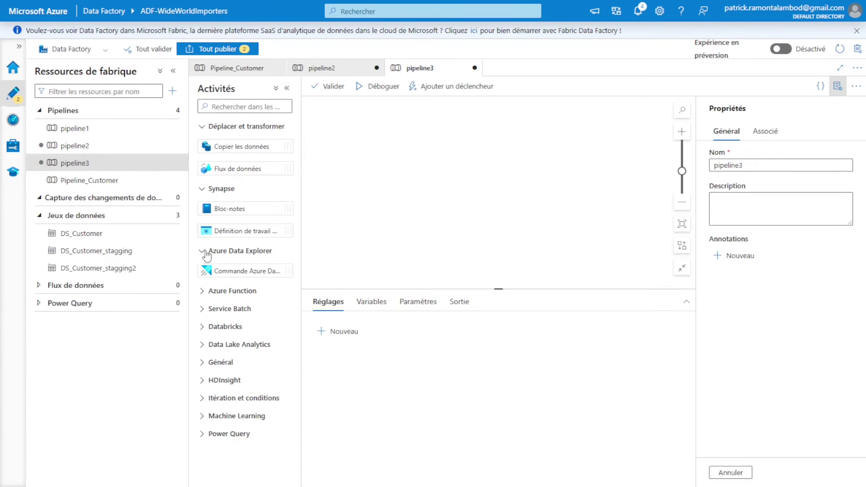
left_click(203, 362)
scroll(237, 296, "down", 3)
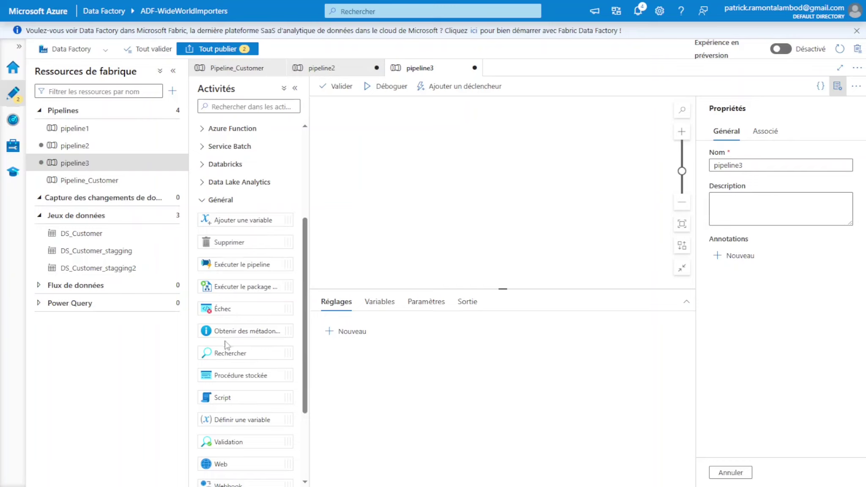
scroll(231, 371, "down", 3)
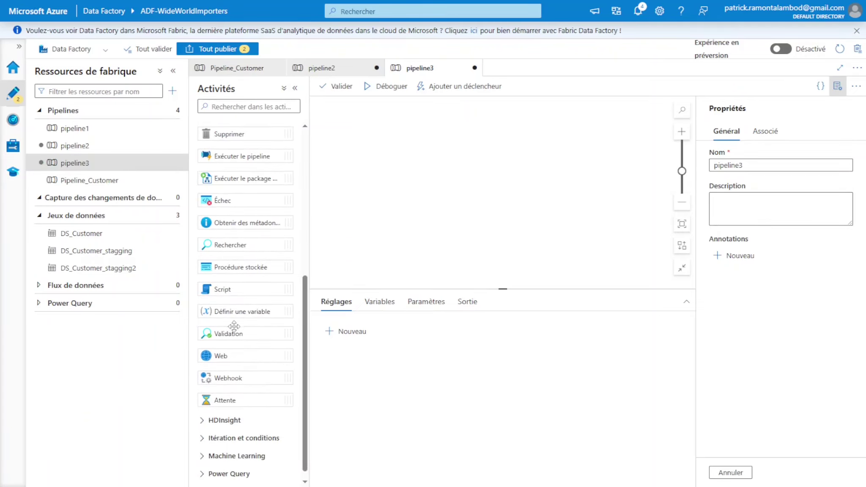
scroll(231, 360, "down", 1)
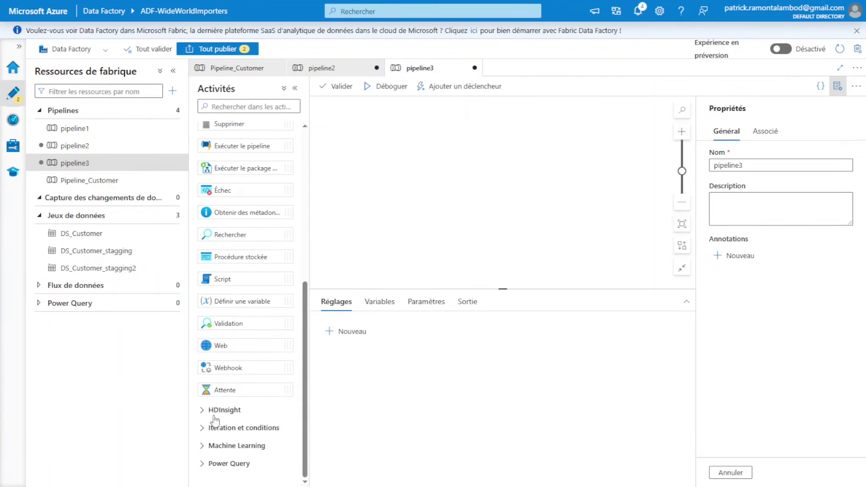
scroll(203, 445, "up", 7)
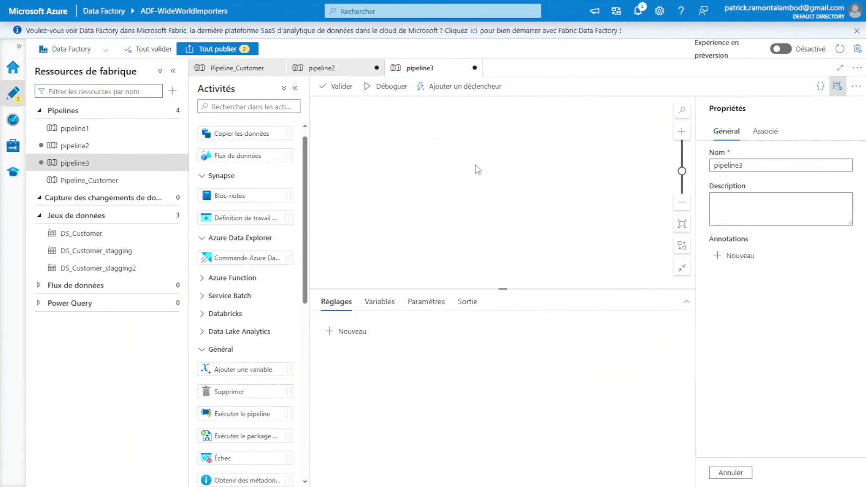
Open Pipeline_Customer and delete the unsaved pipeline3 from the factory
left_click(106, 181)
left_click(174, 180)
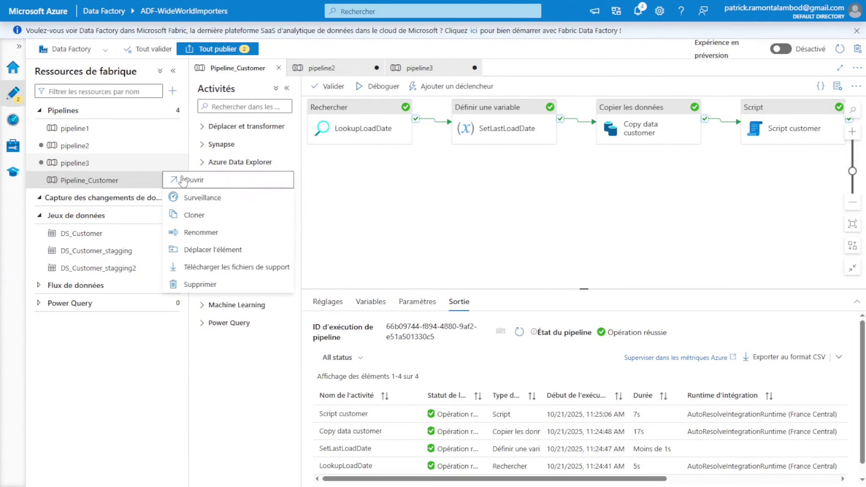
left_click(203, 232)
left_click(423, 277)
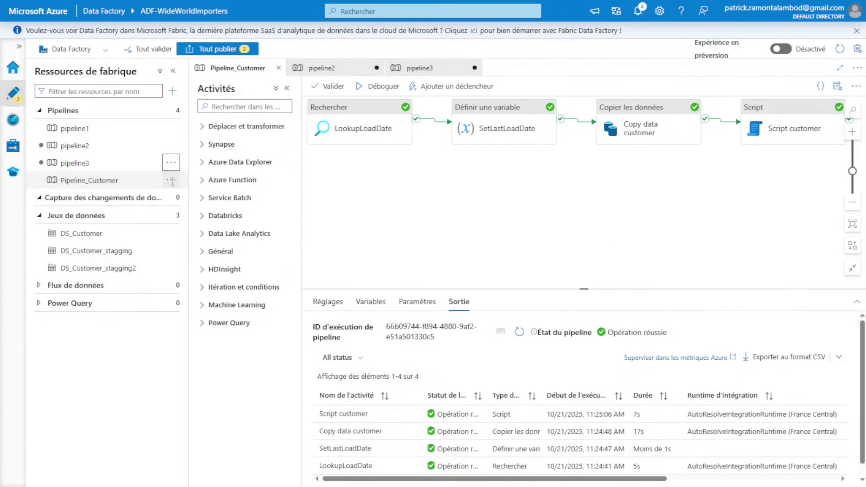
left_click(171, 163)
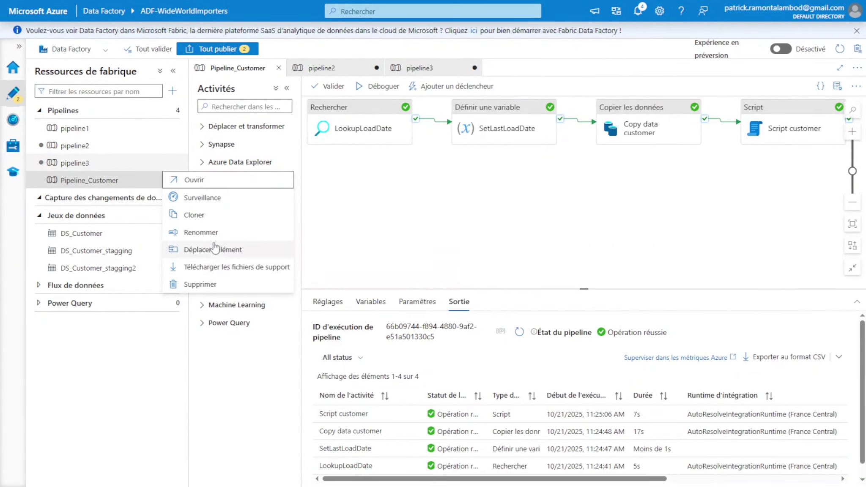
left_click(211, 284)
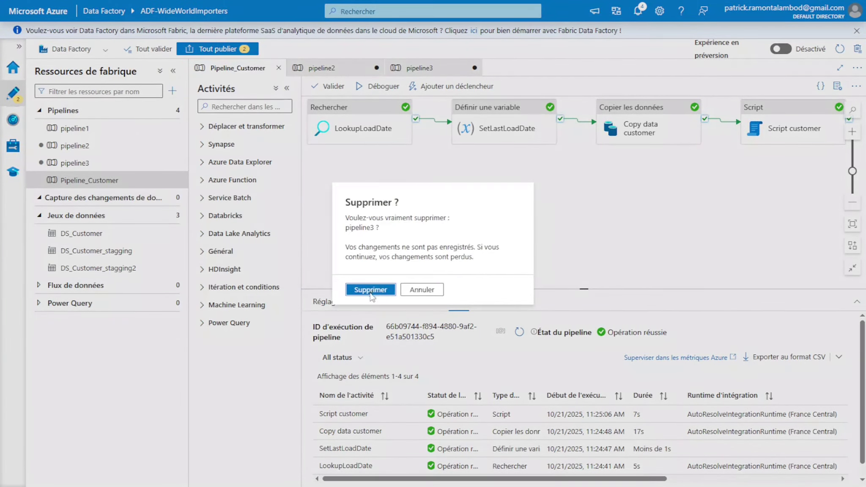
left_click(370, 290)
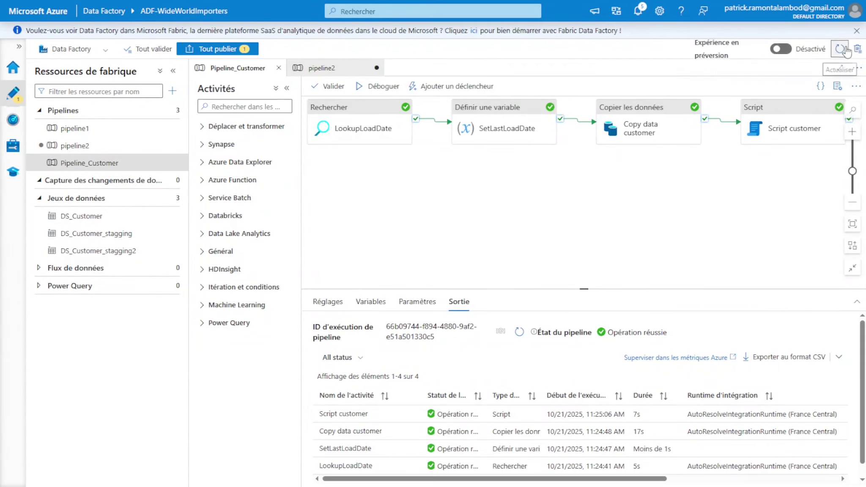
left_click(842, 49)
left_click(417, 282)
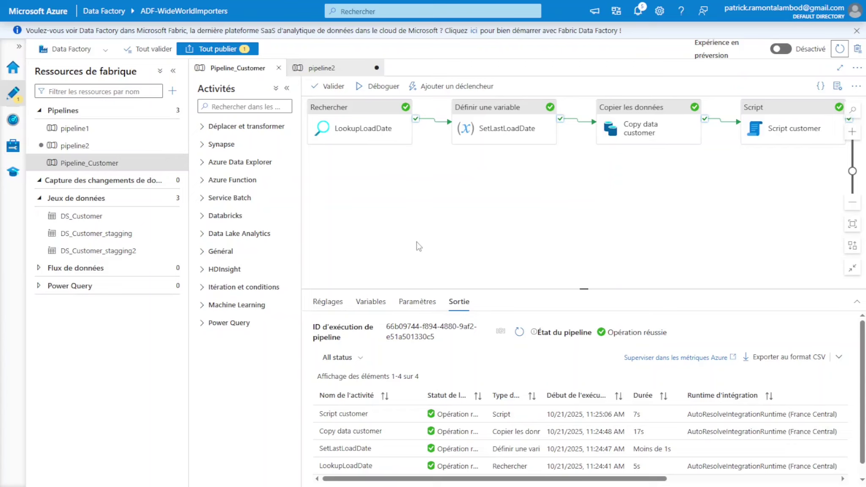
Examine the LookupLoadDate, SetLastLoadDate, Copy data customer and Script customer activities in Pipeline_Customer
left_click(507, 117)
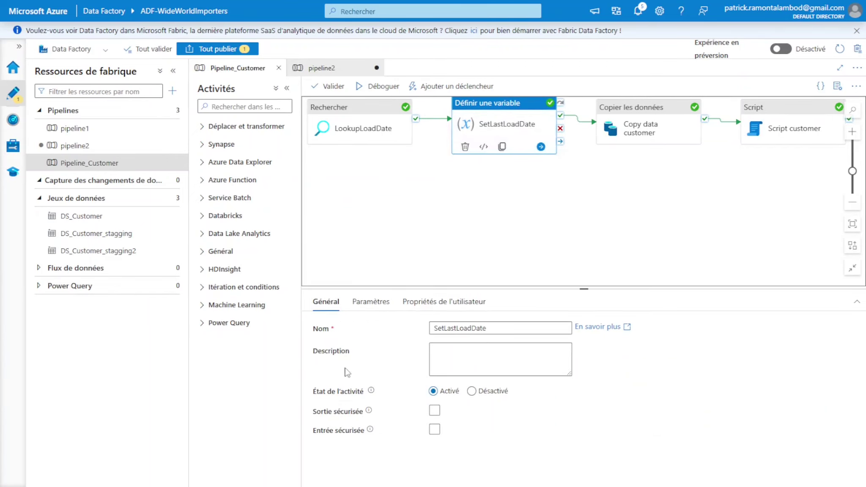
left_click(794, 109)
left_click(356, 125)
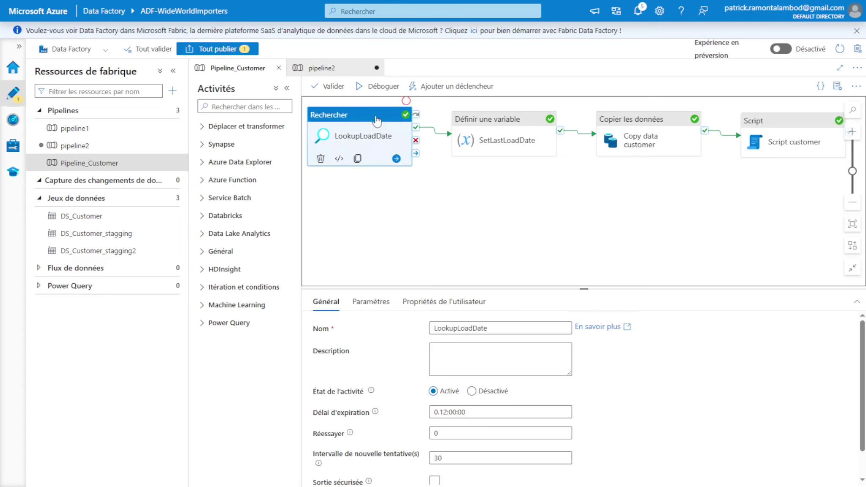
left_click(500, 124)
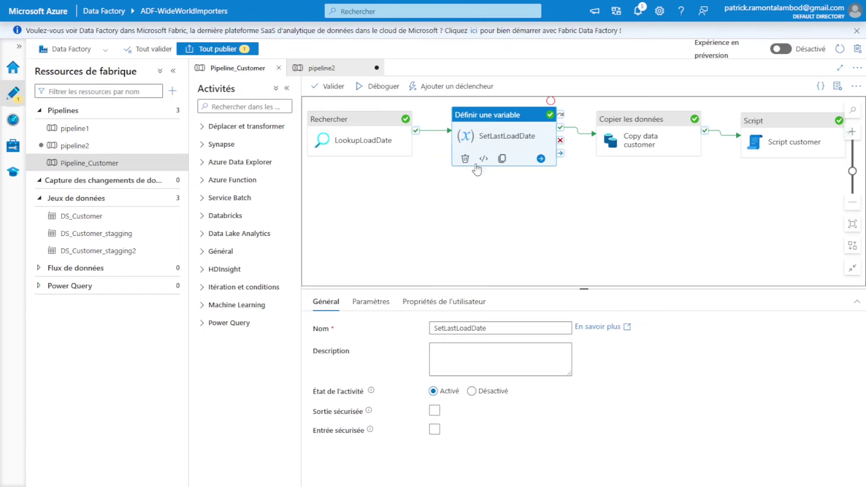
left_click(638, 123)
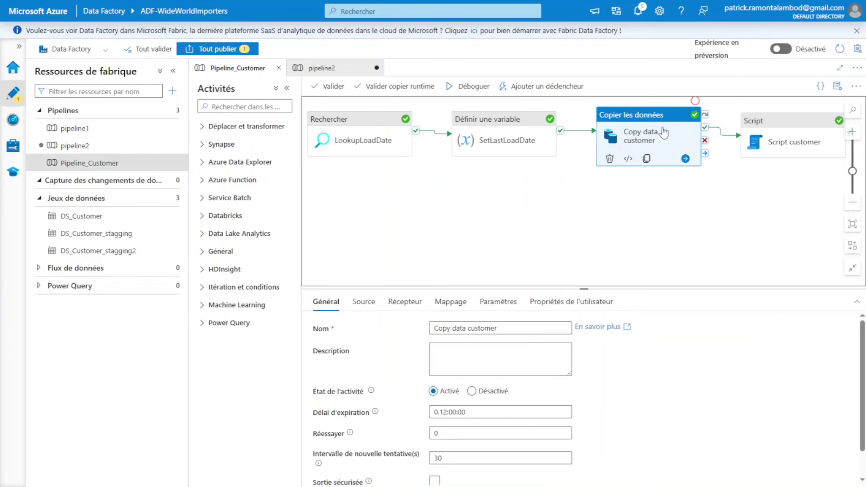
left_click(803, 124)
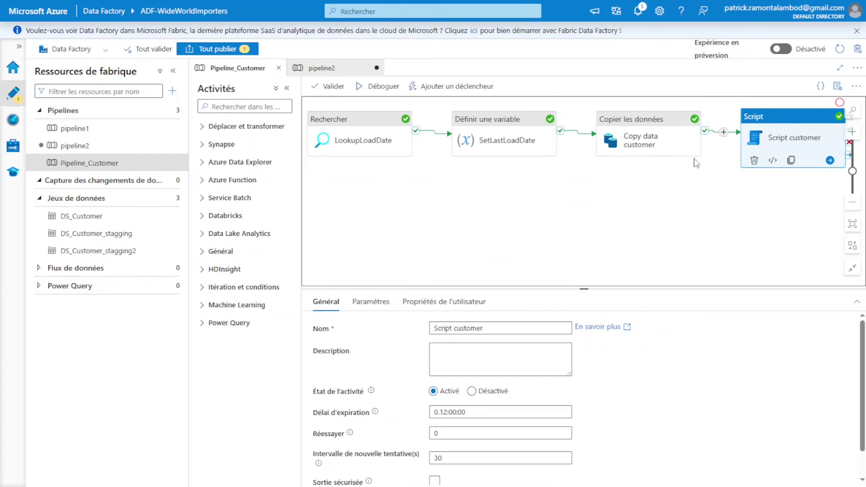
left_click(664, 126)
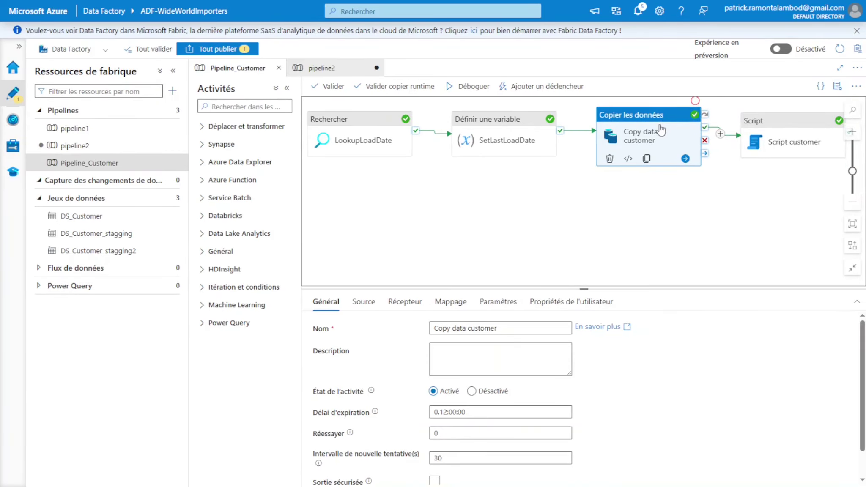
left_click(789, 124)
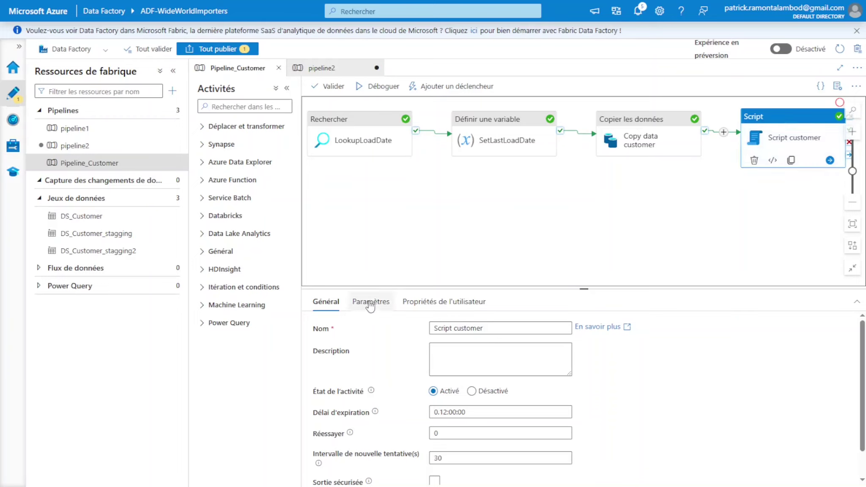
Open the LookupLoadDate activity's parameters, expand the Général activity group and copy the lookup query
left_click(373, 124)
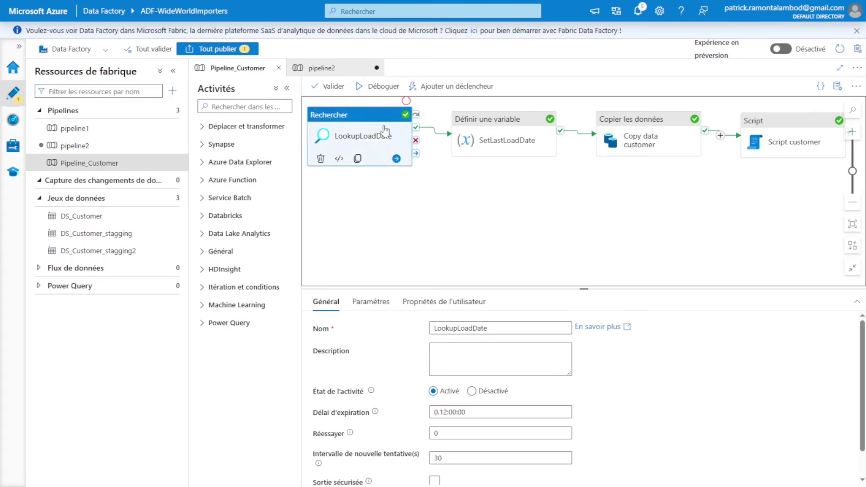
left_click(381, 304)
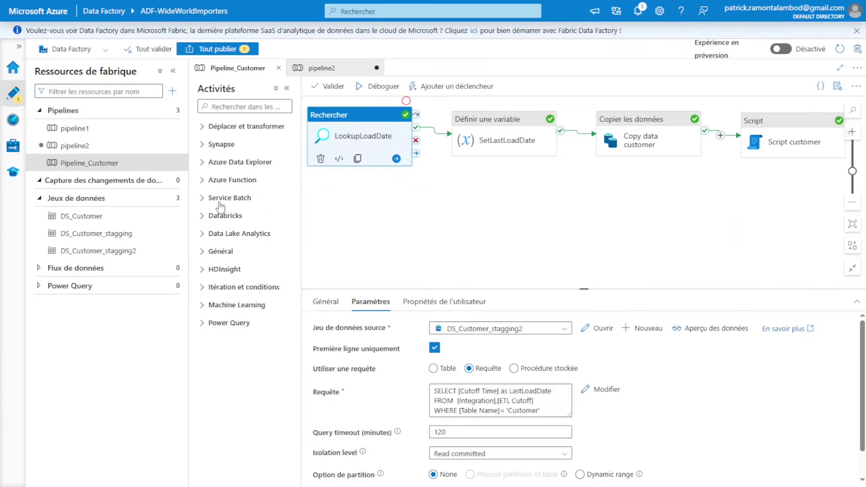
left_click(205, 251)
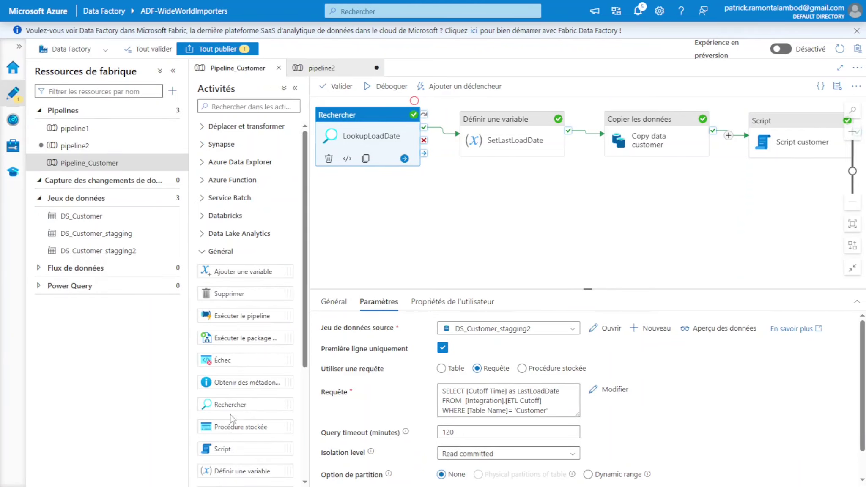
left_click_drag(558, 411, 431, 396)
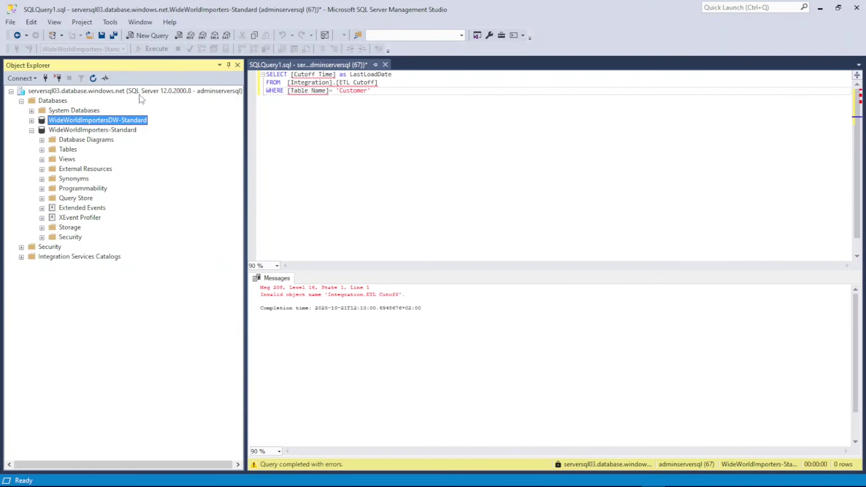
In SQL Server Management Studio, run the copied lookup query in a new query on WideWorldImportersDW-Standard and close SQLQuery1
left_click(154, 38)
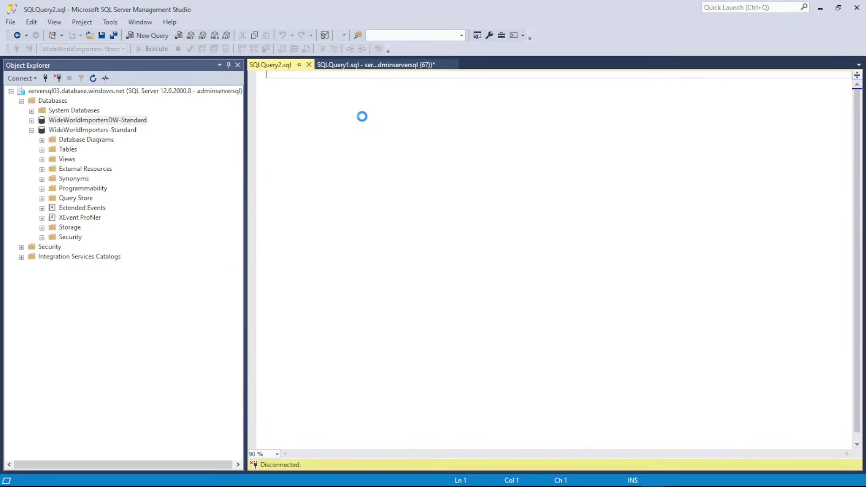
key("ctrl+v")
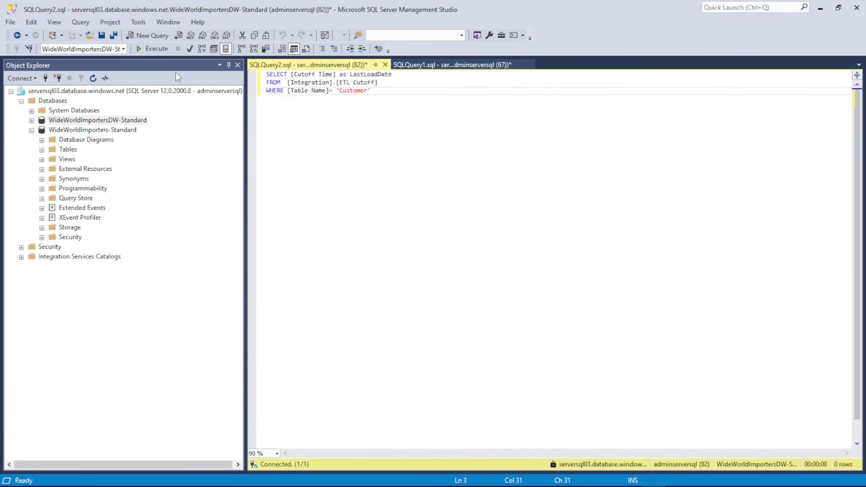
left_click(153, 49)
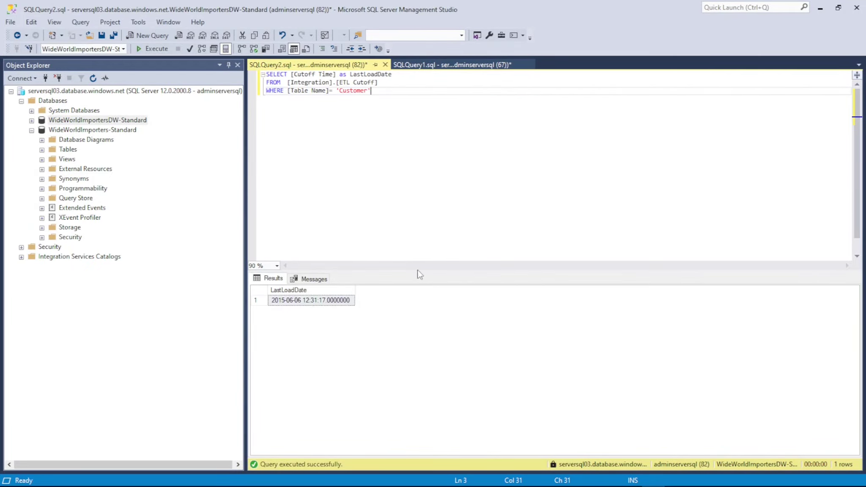
left_click_drag(418, 270, 398, 137)
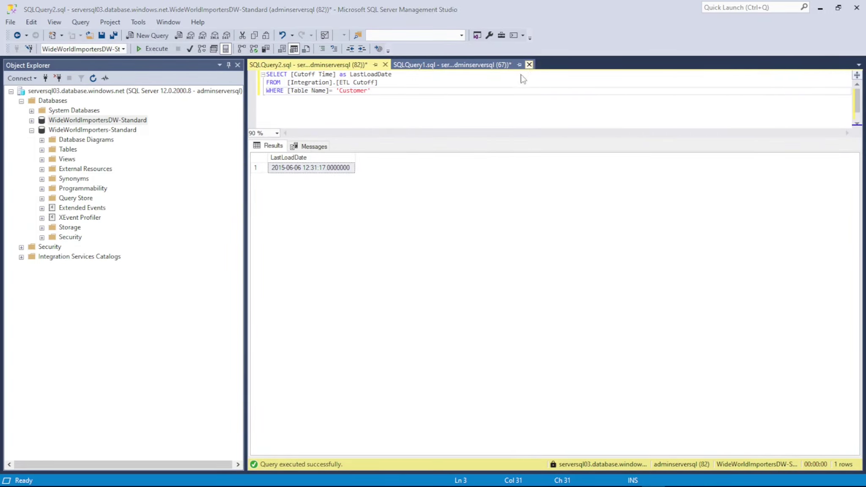
left_click(529, 64)
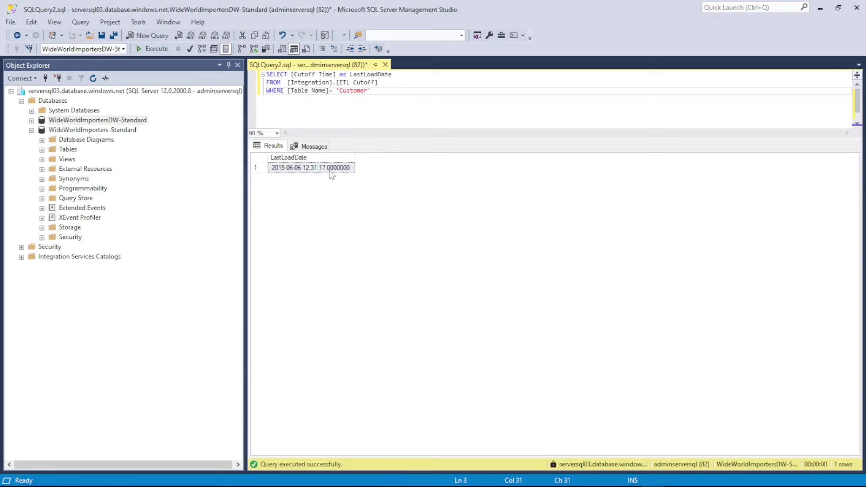
left_click_drag(371, 91, 260, 66)
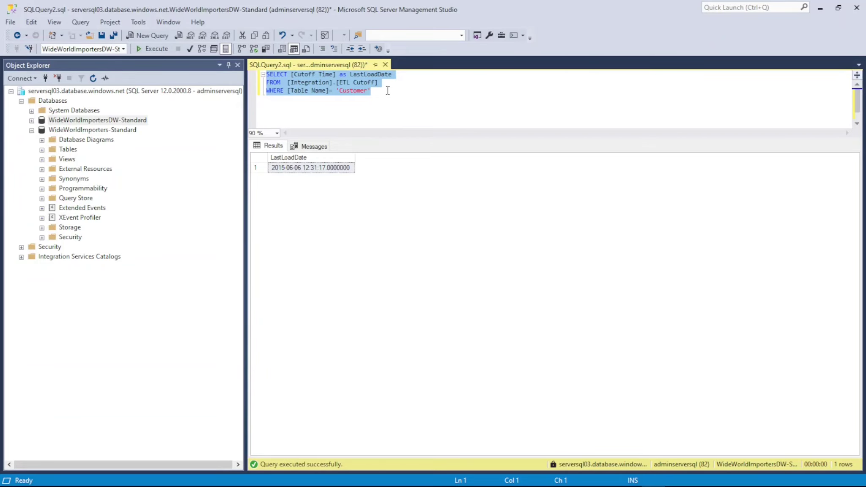
Return to Data Factory and copy the Copy data customer source query into a new Management Studio query on WideWorldImporters-Standard
key("alt+Tab")
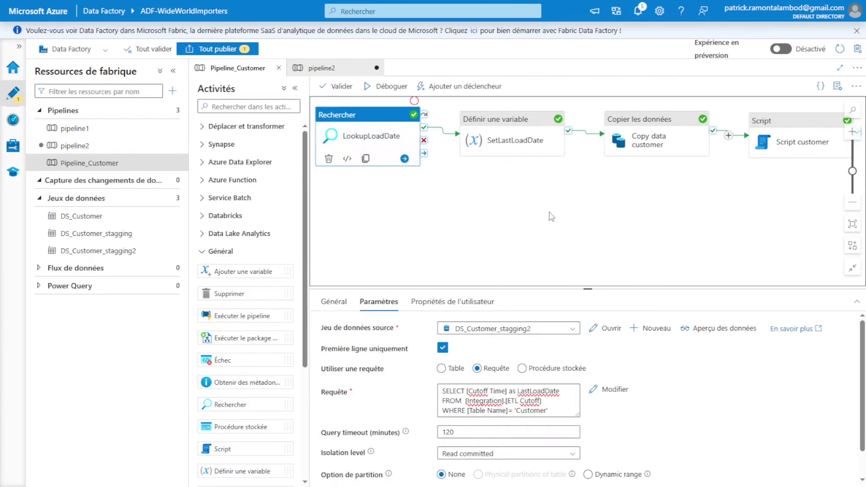
left_click(498, 123)
left_click(647, 139)
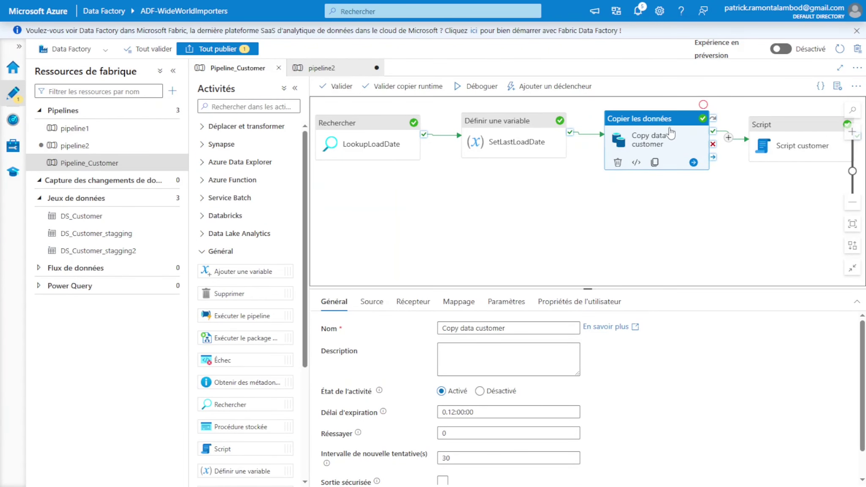
left_click(372, 308)
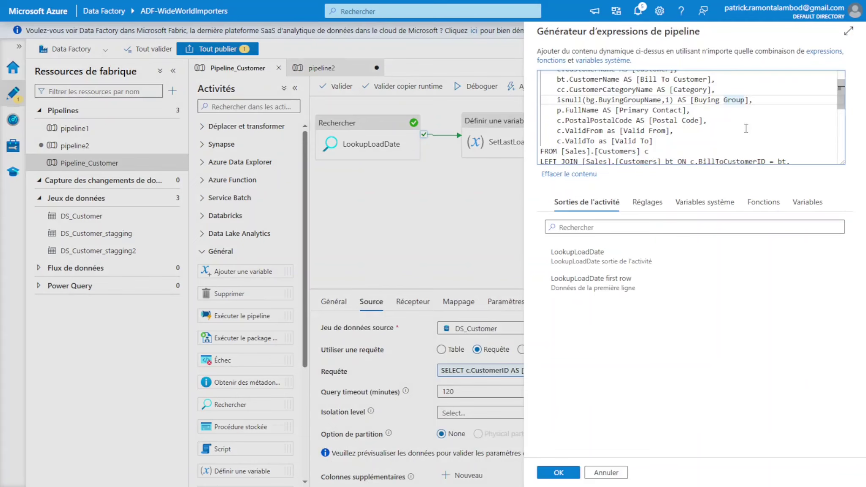
key("ctrl+a")
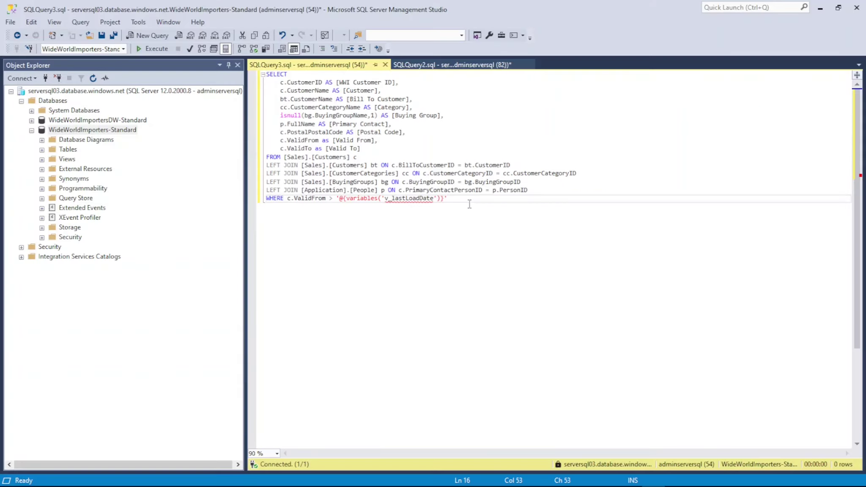
Examine the WHERE filter on v_lastLoadDate and the LEFT JOIN clauses of the customer source query
left_click_drag(469, 204, 267, 206)
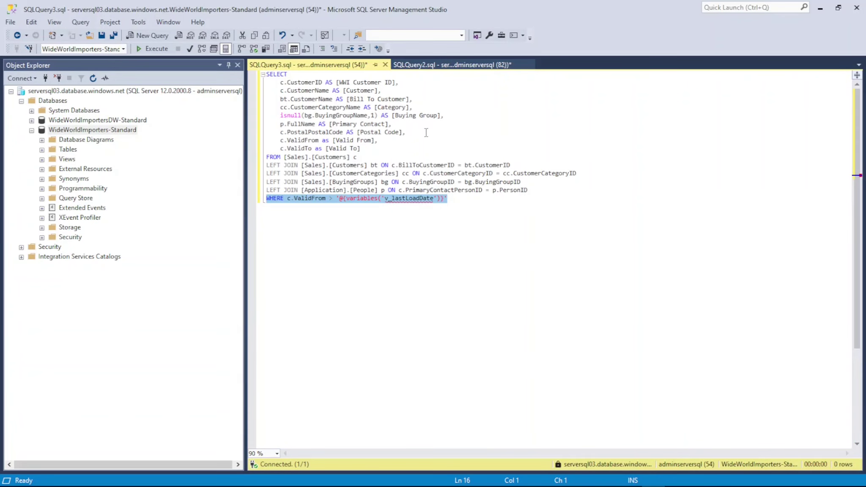
left_click(363, 156)
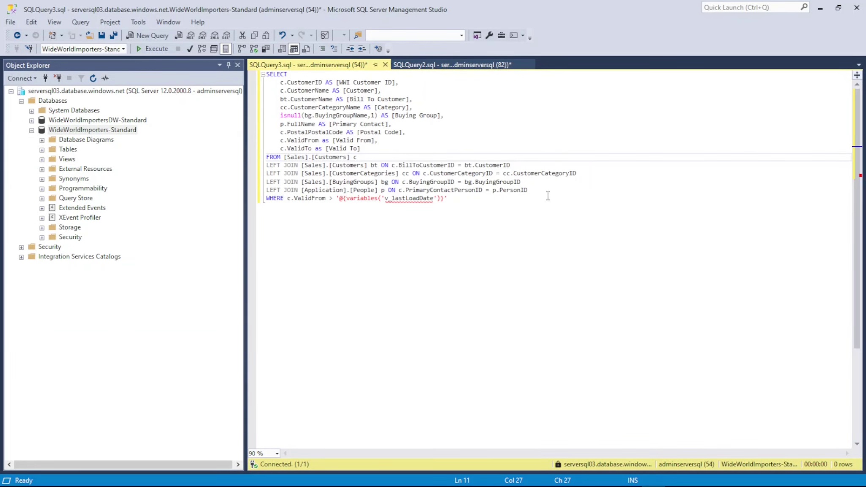
left_click_drag(548, 196, 326, 173)
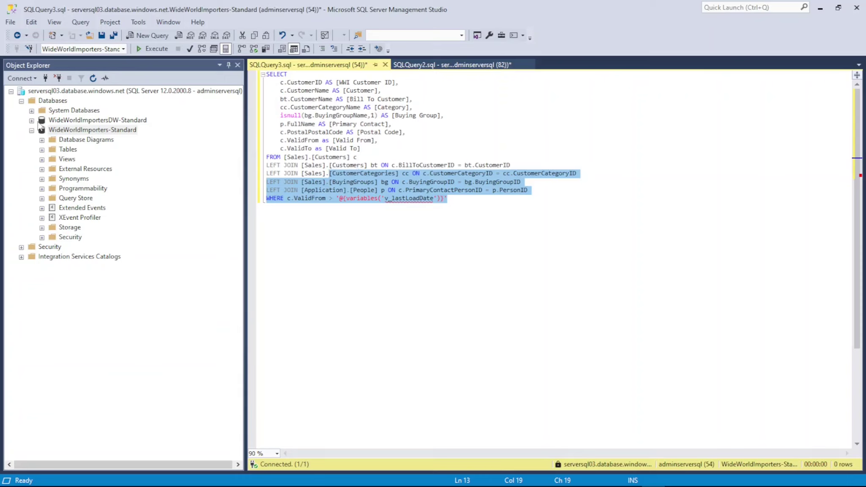
Expand WideWorldImportersDW-Standard's tables and show the columns of Integration.Customer_Staging
left_click(32, 120)
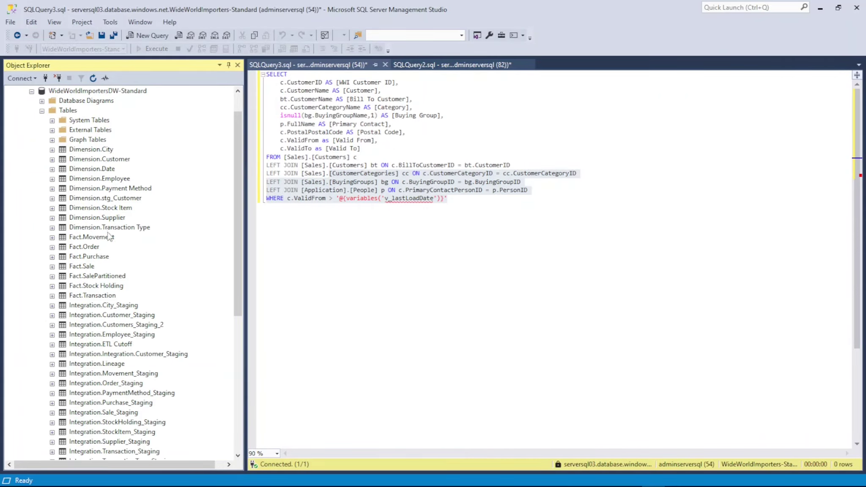
scroll(121, 275, "down", 3)
left_click(101, 258)
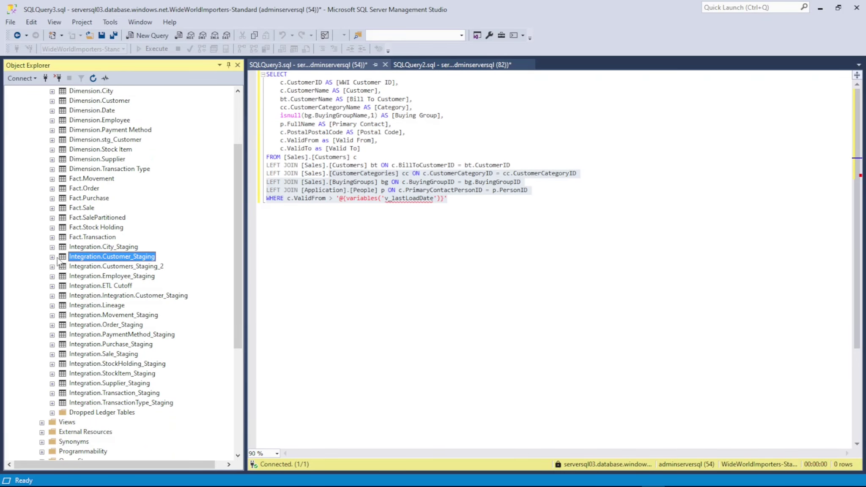
left_click(52, 257)
left_click(62, 266)
left_click_drag(529, 191, 267, 74)
key("F5")
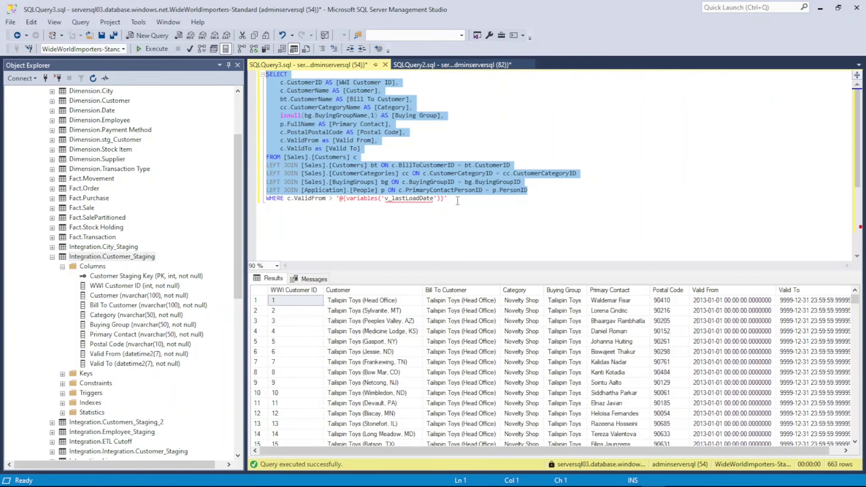
left_click_drag(337, 199, 445, 202)
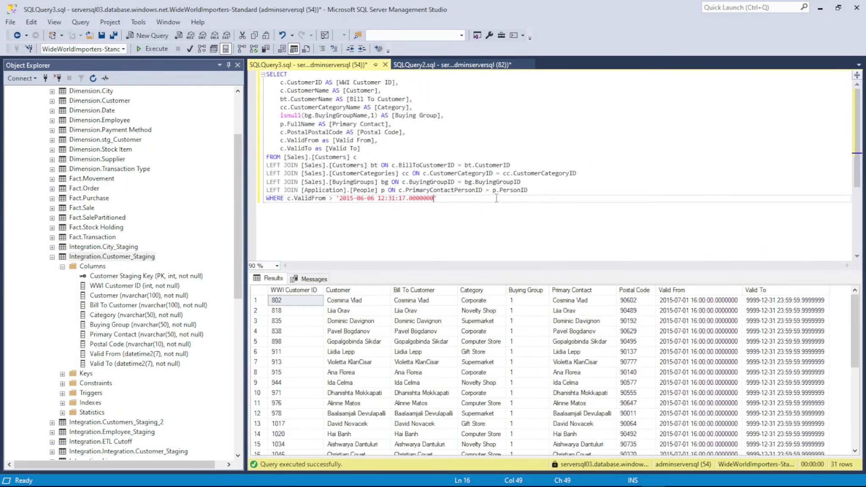
left_click_drag(437, 199, 273, 75)
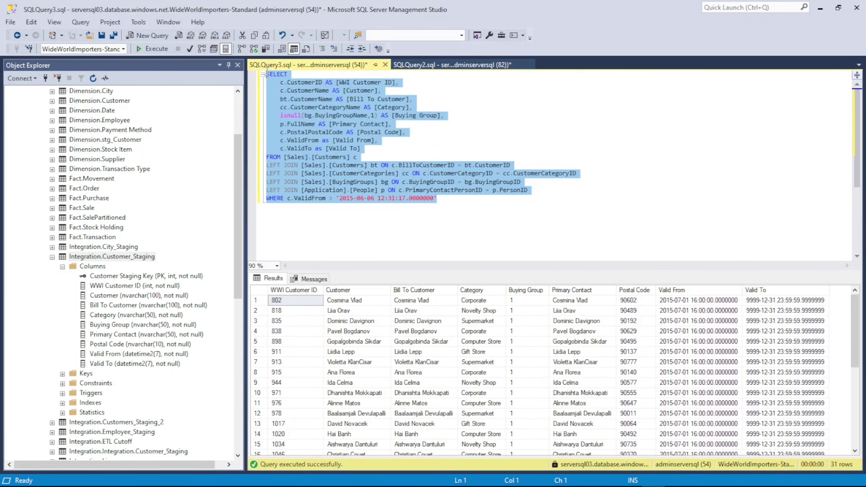
left_click(460, 202)
left_click_drag(491, 211, 267, 74)
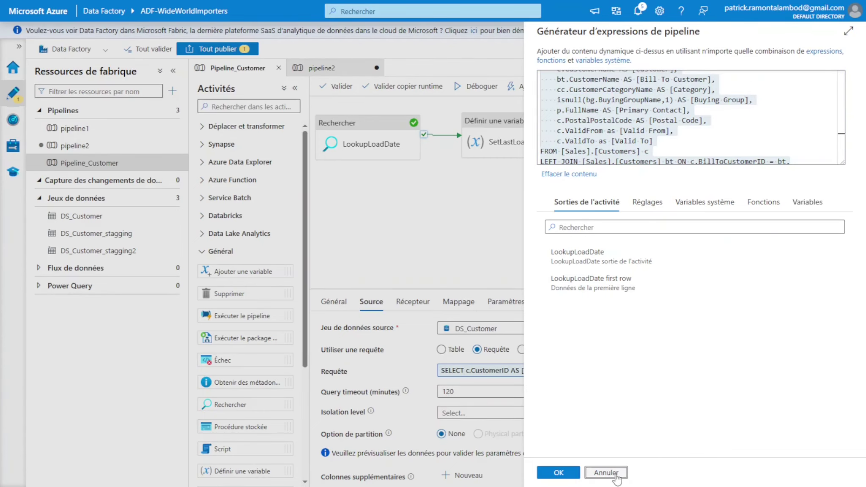
Return to Data Factory, cancel the query expression builder and review the sink and source settings of Copy data customer
left_click(617, 476)
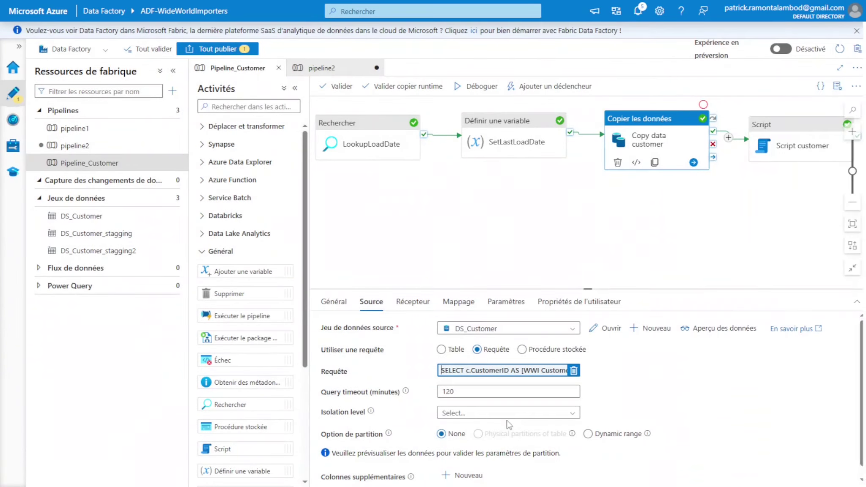
left_click(414, 304)
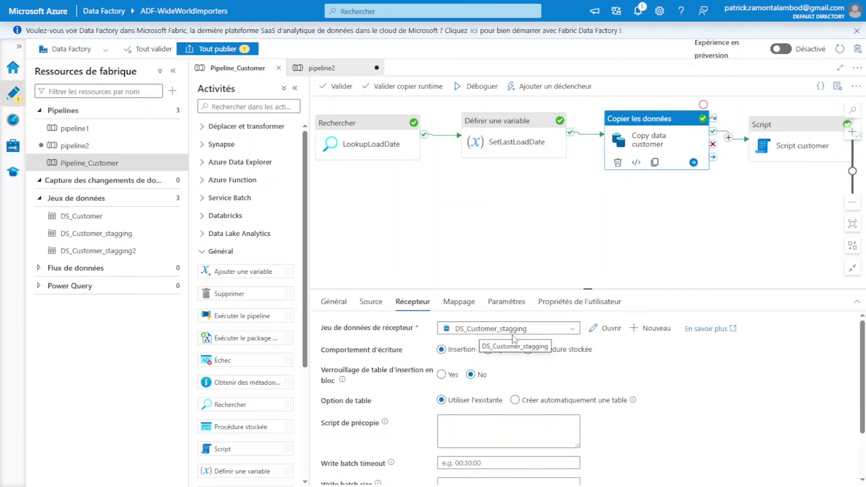
left_click(376, 302)
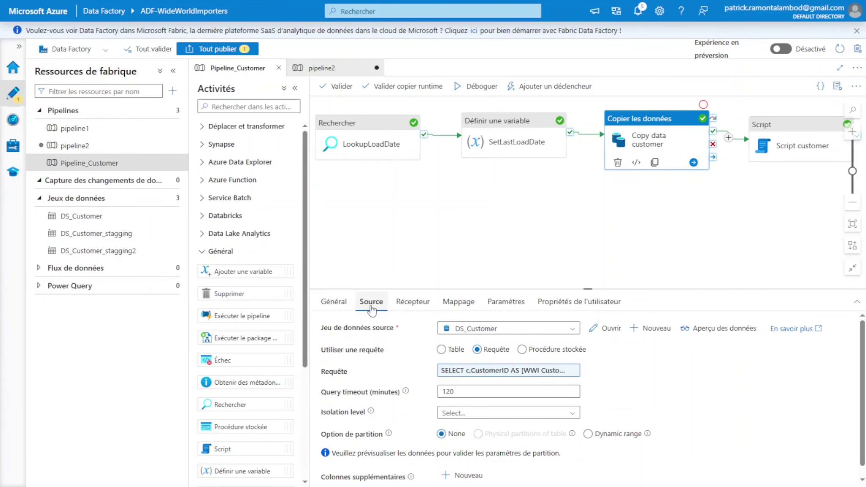
Open the Script customer activity and locate the script's Integration.Customer_Staging and Dimension.Customer tables in Management Studio
left_click(795, 141)
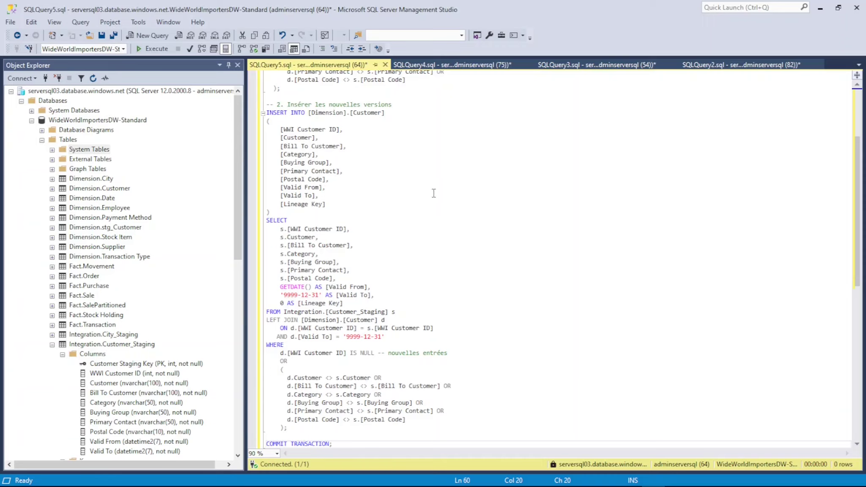
left_click(104, 345)
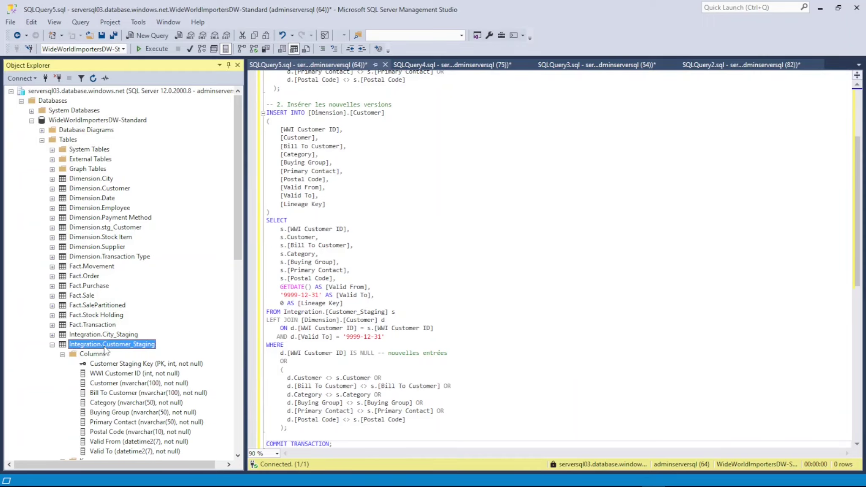
left_click(106, 189)
Examine the customer script's UPDATE that closes modified records and its INSERT of new versions into Dimension.Customer
scroll(429, 292, "up", 5)
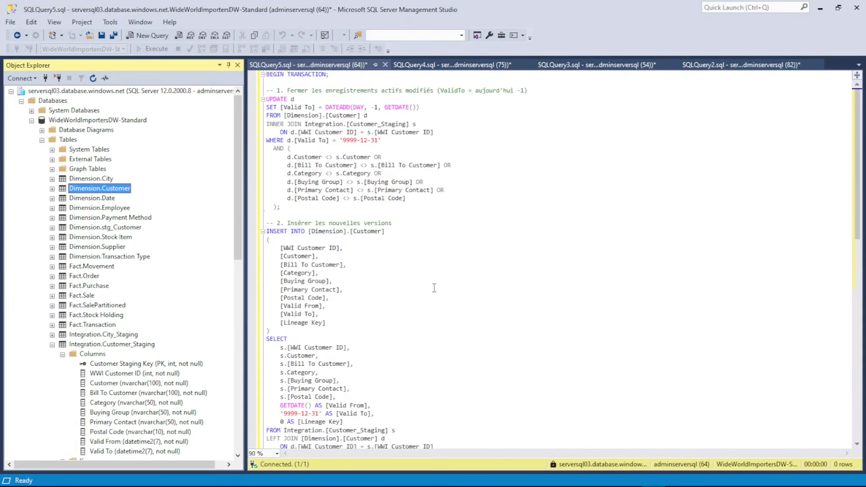
left_click_drag(465, 210, 269, 99)
scroll(463, 322, "down", 5)
scroll(464, 321, "down", 3)
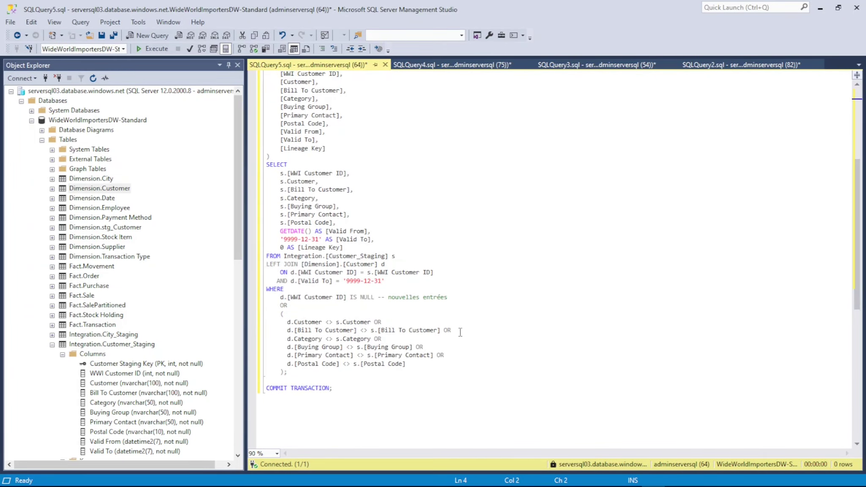
scroll(466, 325, "up", 5)
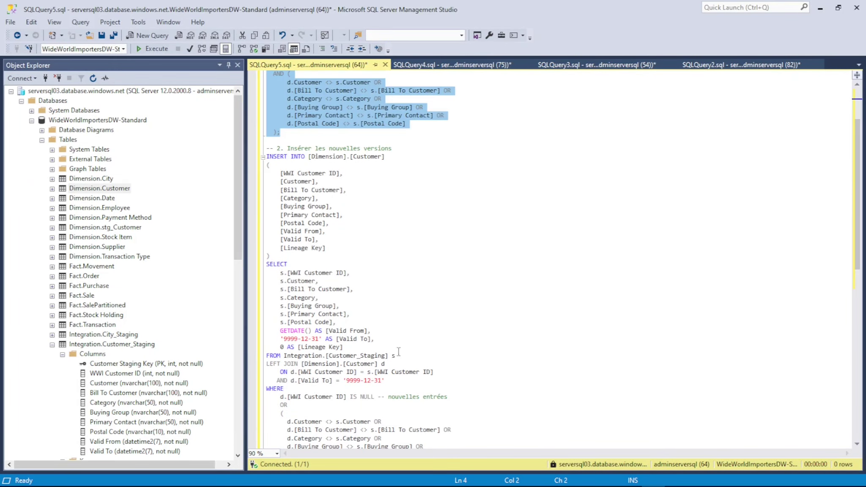
scroll(408, 343, "down", 4)
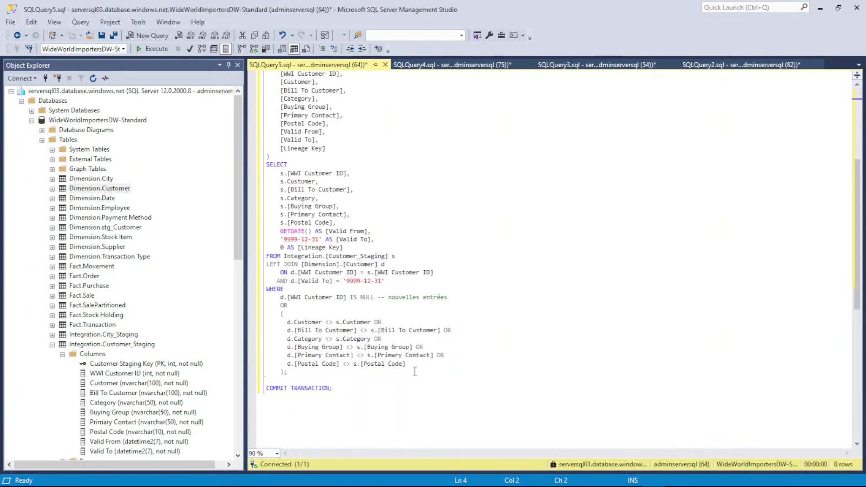
scroll(414, 372, "up", 7)
left_click(317, 190)
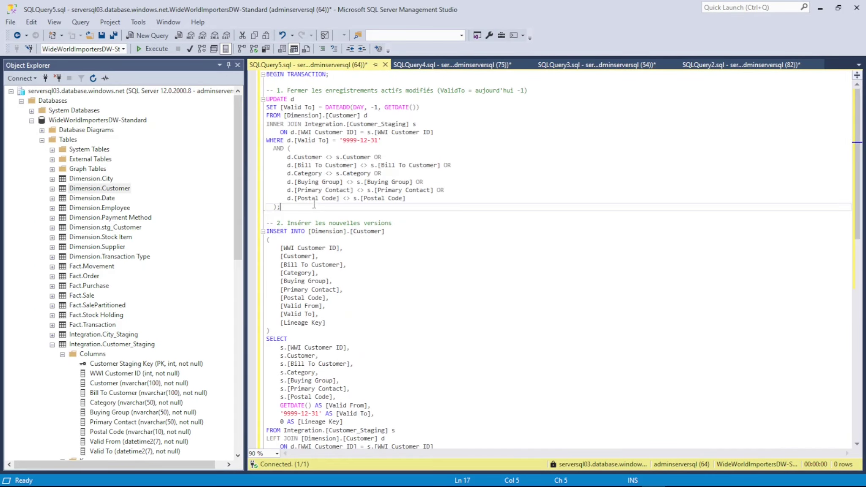
left_click_drag(314, 214, 251, 99)
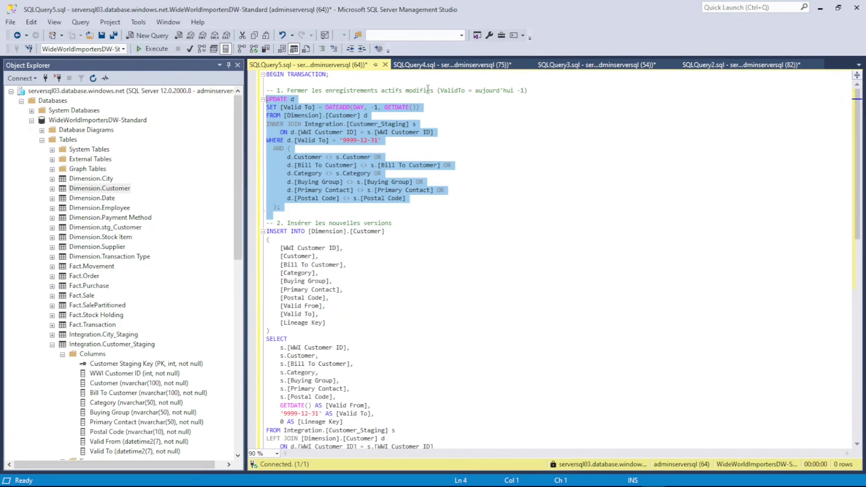
left_click_drag(437, 90, 266, 90)
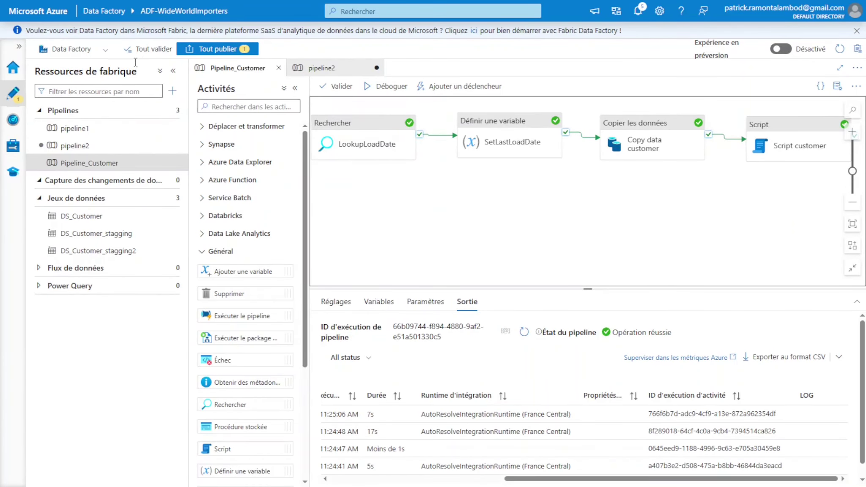
Validate the entire factory in Data Factory and delete pipeline2, closing the validation report
left_click(147, 51)
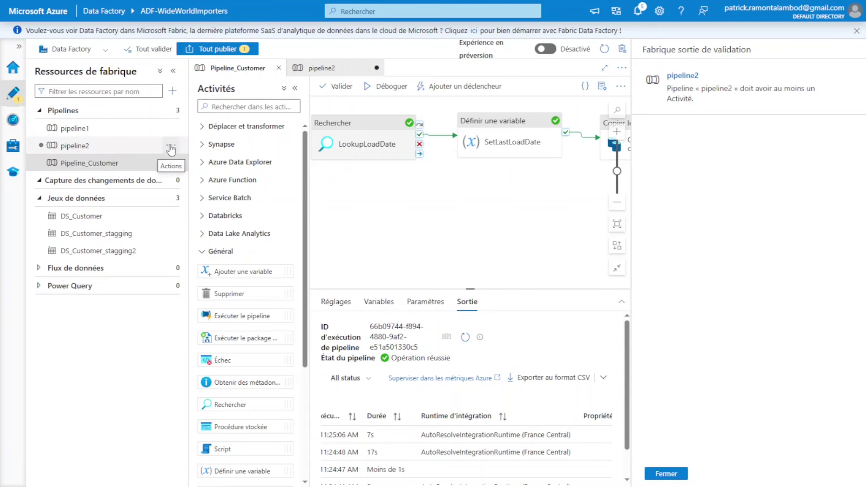
left_click(109, 149)
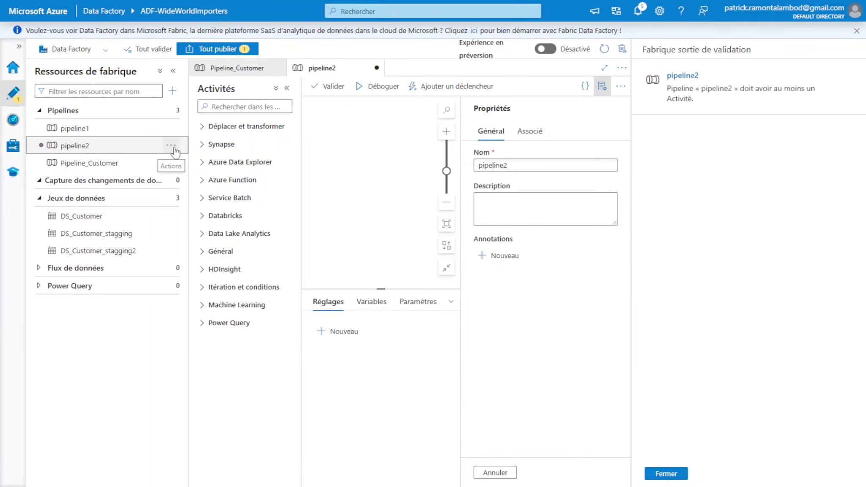
left_click(171, 146)
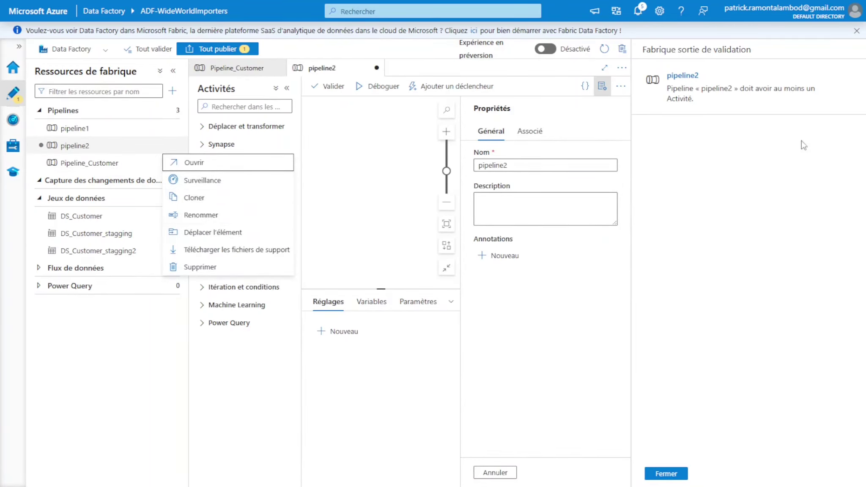
left_click(199, 267)
left_click(387, 291)
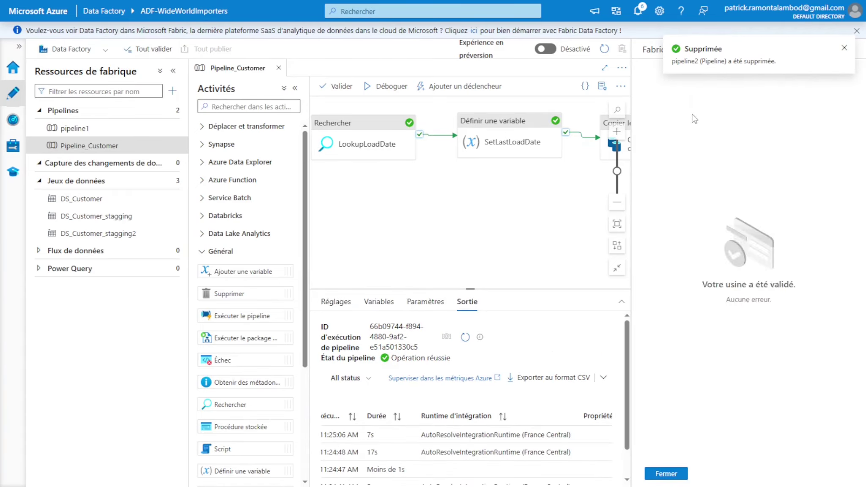
left_click(844, 48)
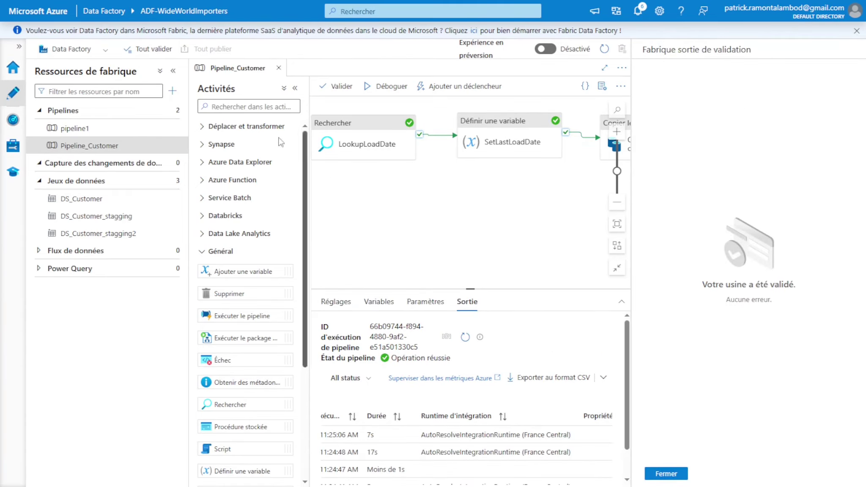
left_click(415, 214)
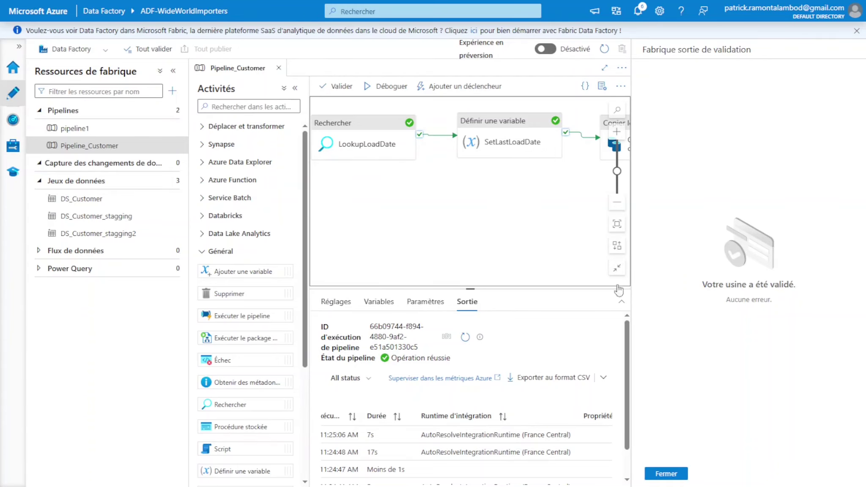
left_click(654, 473)
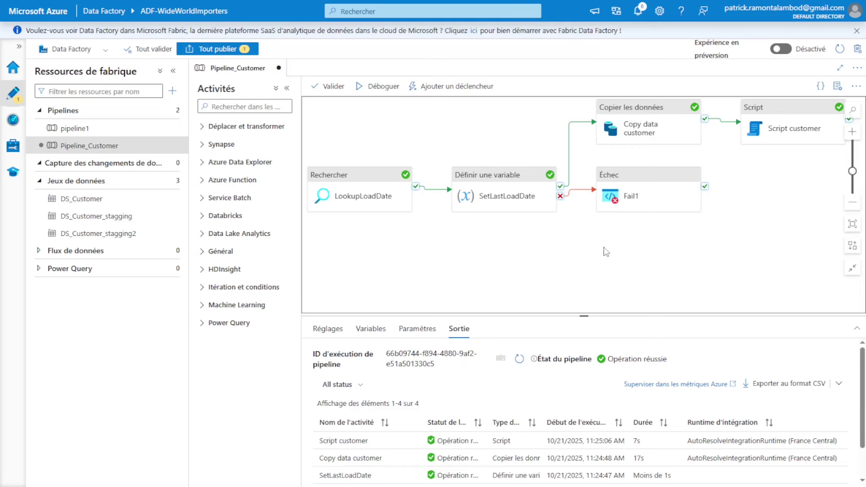
Select the Fail1 activity and review its failure message and error code parameters
left_click(643, 181)
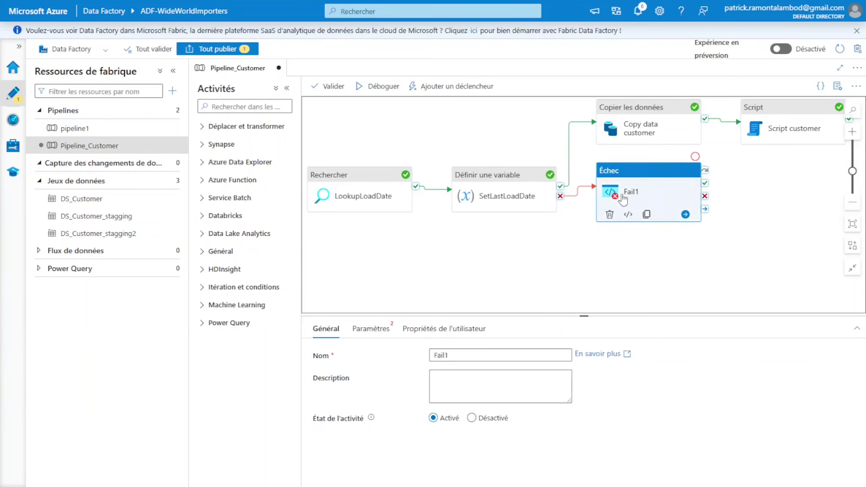
left_click_drag(641, 173, 640, 173)
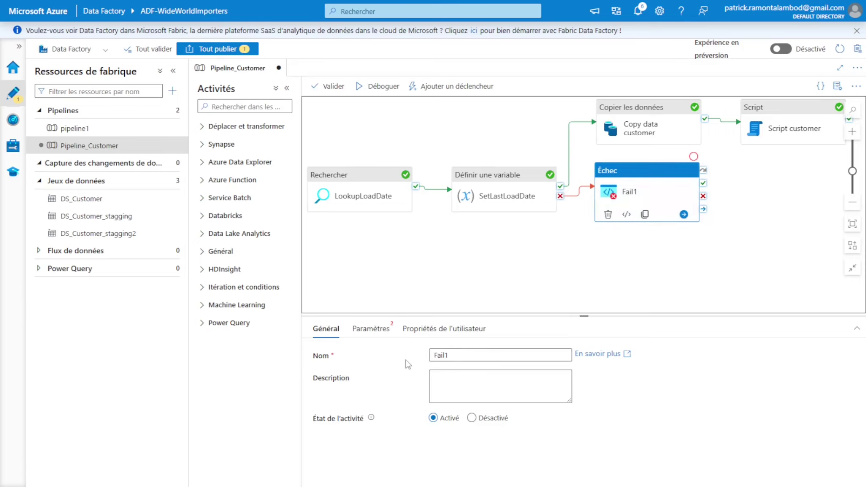
left_click(371, 329)
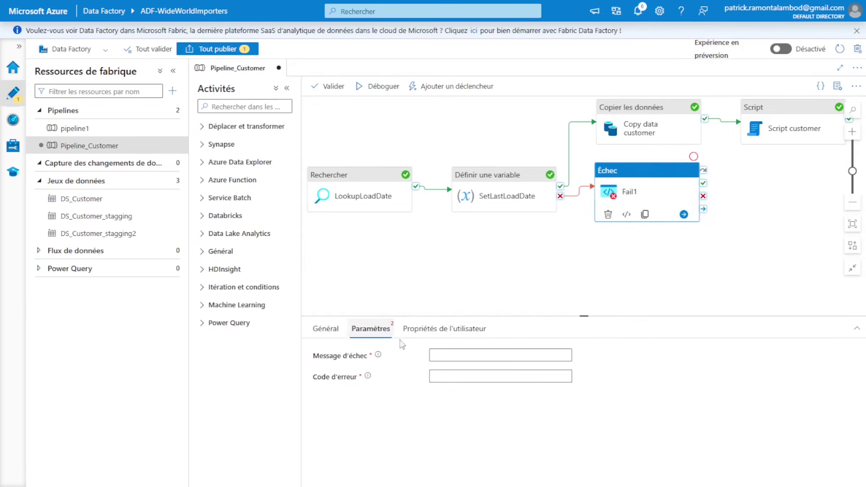
left_click(458, 359)
left_click(461, 384)
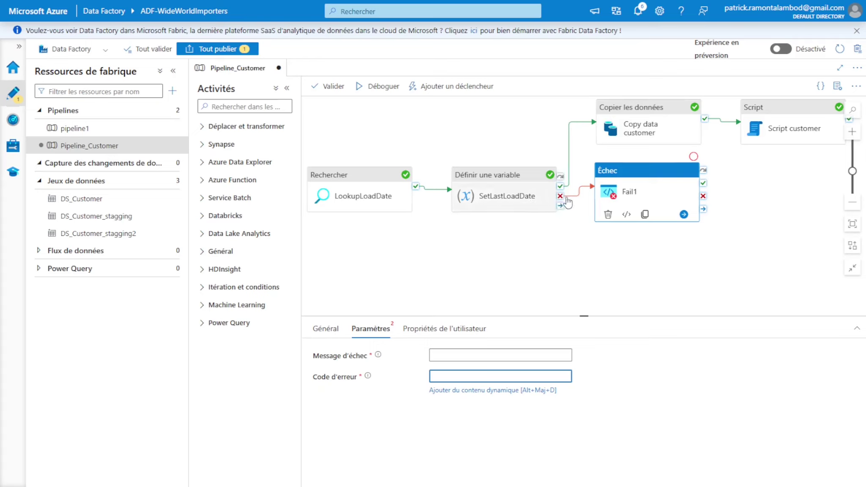
Try to debug Pipeline_Customer with the Fail1 activity in place and close the validation output
left_click(384, 115)
left_click(384, 115)
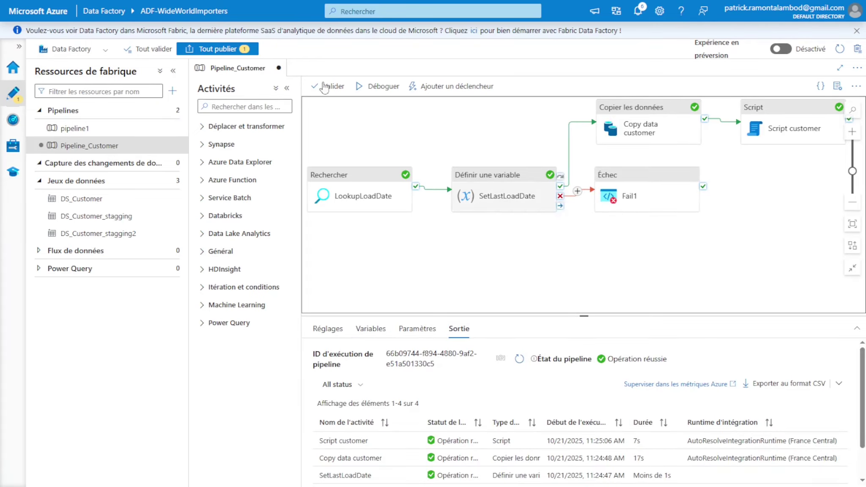
left_click(384, 87)
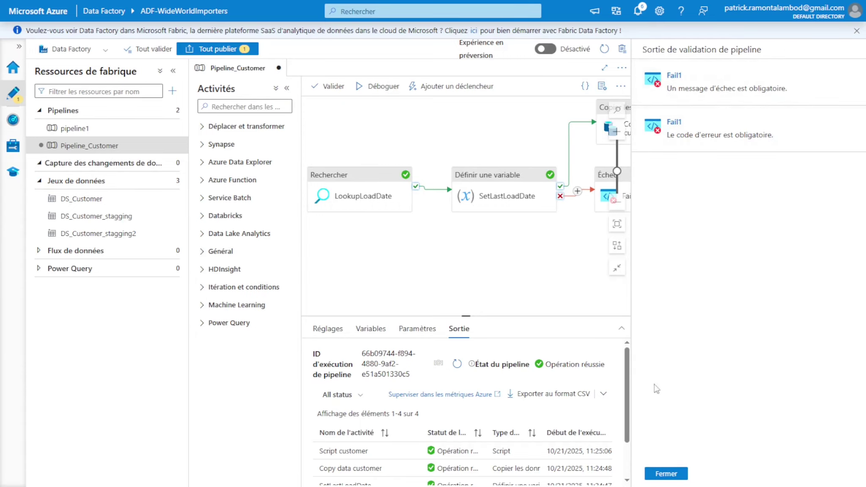
left_click(663, 475)
Review the new scheduled trigger settings for Pipeline_Customer and close them without creating a trigger
left_click(454, 87)
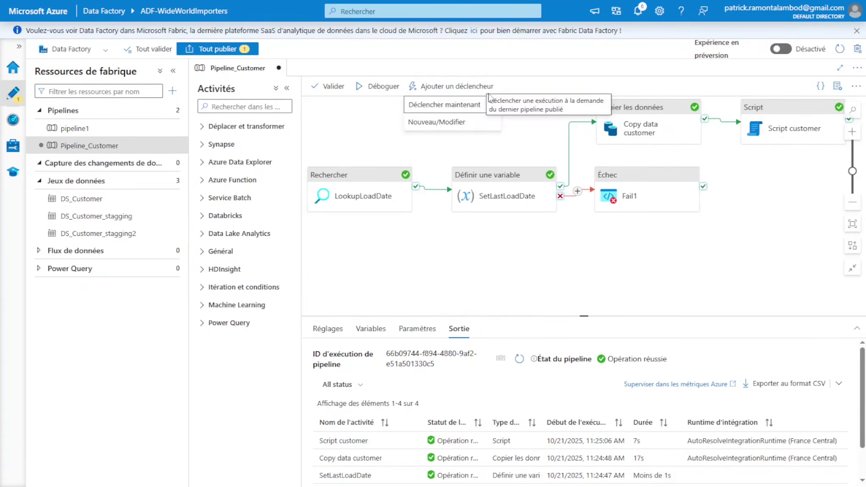
left_click(456, 123)
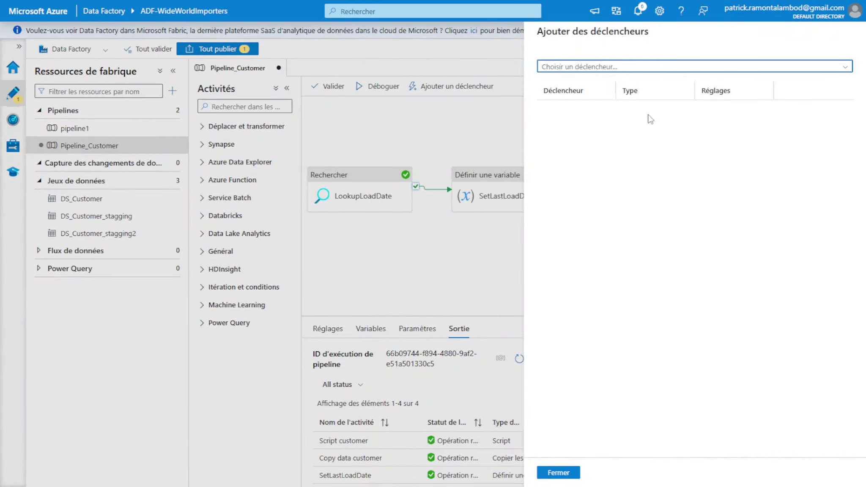
left_click(593, 67)
left_click(563, 80)
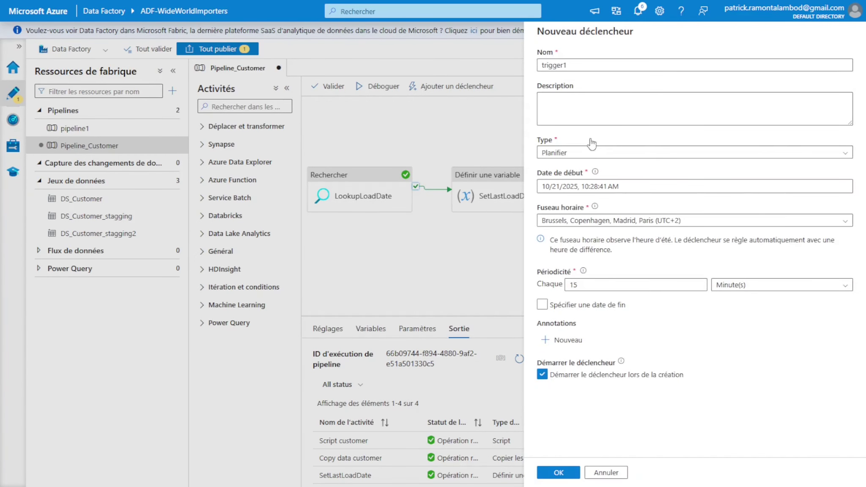
left_click(609, 473)
left_click(570, 477)
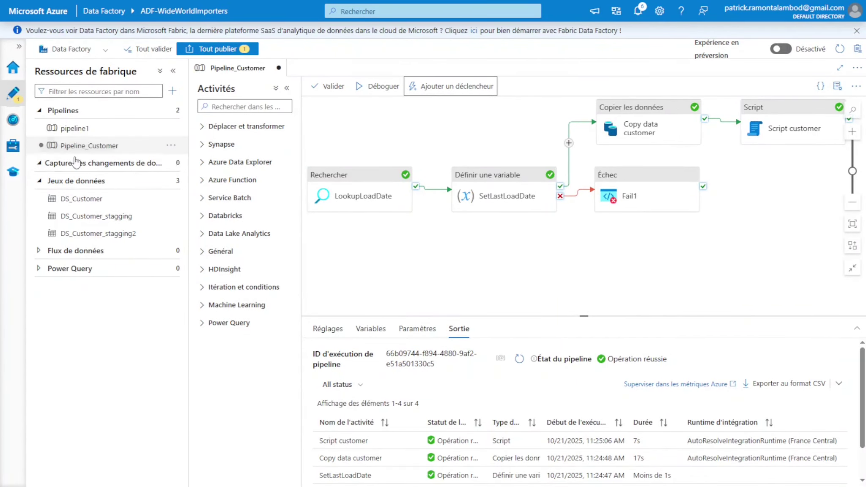
Review the triggered Pipeline_Customer run in monitoring, showing its activity runs as a Gantt chart
left_click(437, 88)
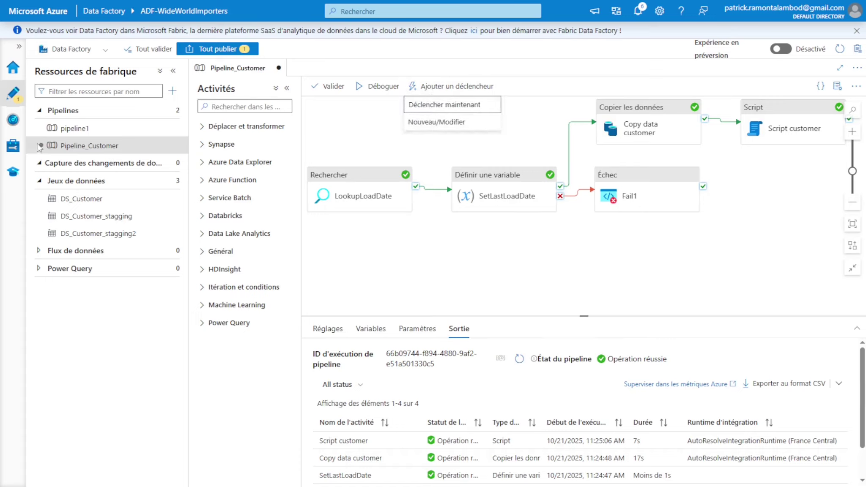
left_click(13, 122)
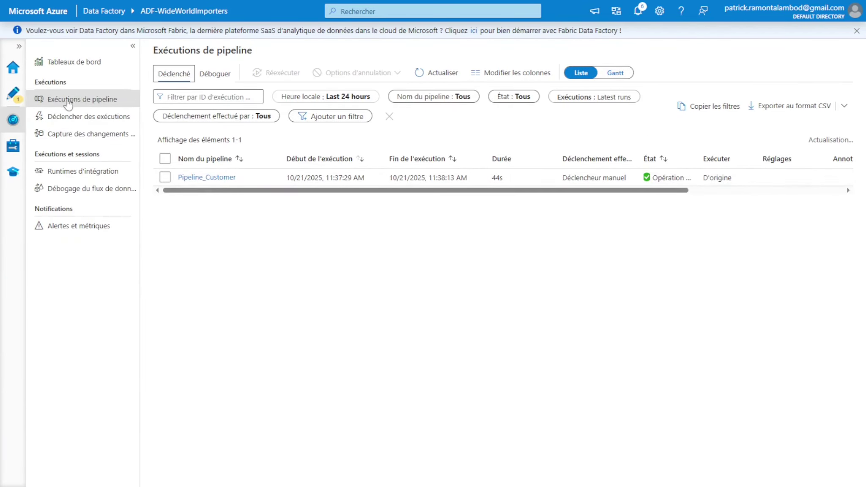
left_click(214, 178)
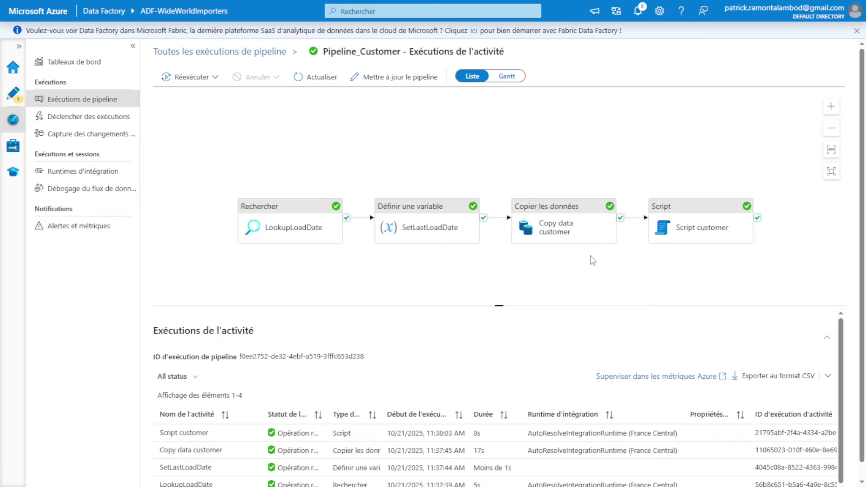
left_click(507, 77)
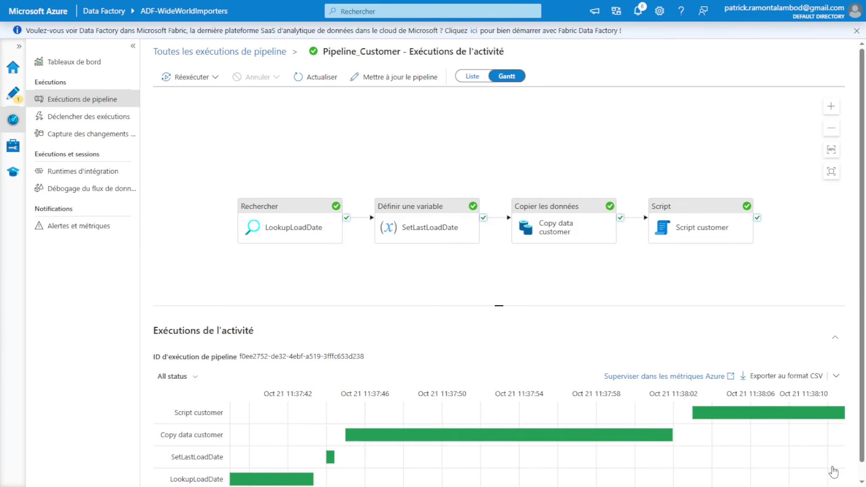
scroll(864, 460, "down", 1)
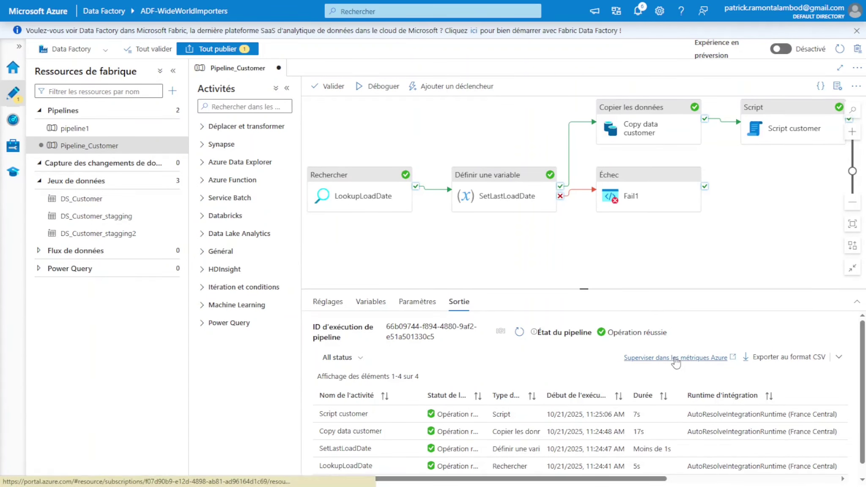
left_click(678, 359)
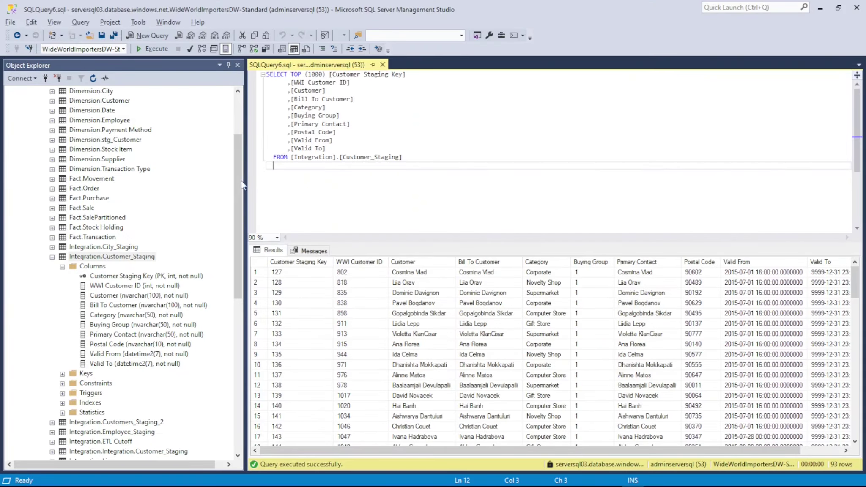
In Management Studio, examine the source table Sales.Customers in WideWorldImporters-Standard and the target Integration.Customer_Staging in WideWorldImportersDW-Standard
left_click(239, 180)
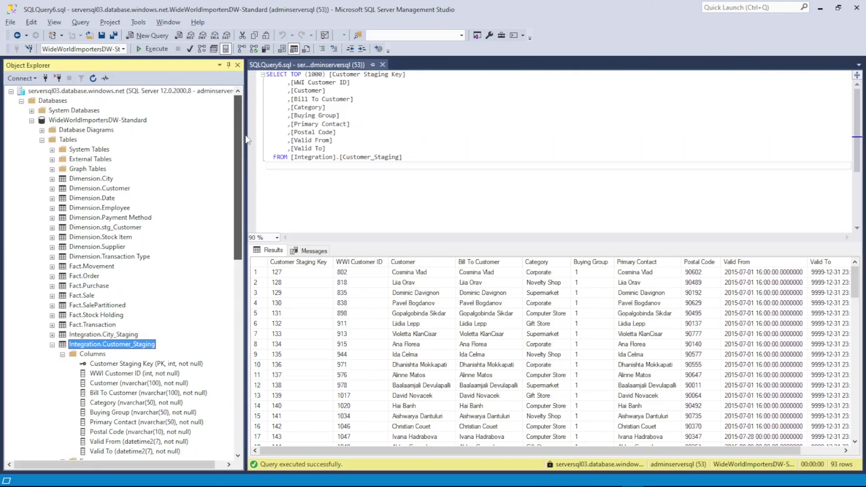
left_click(119, 122)
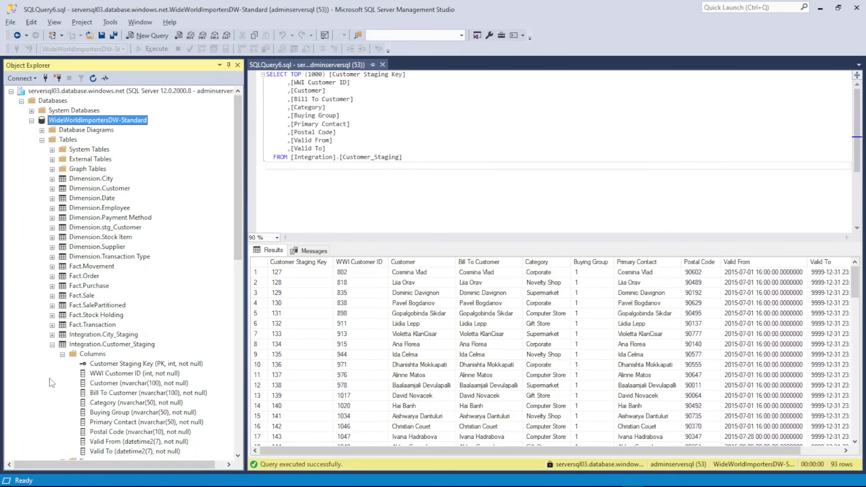
left_click(76, 344)
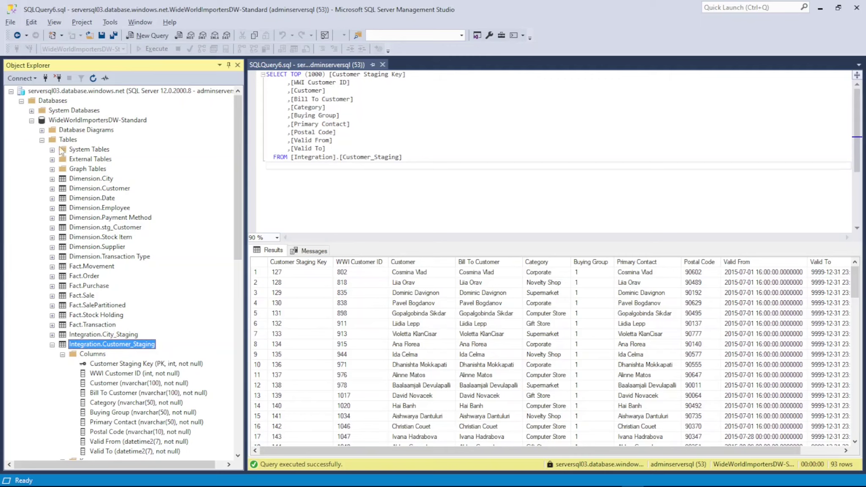
left_click(31, 121)
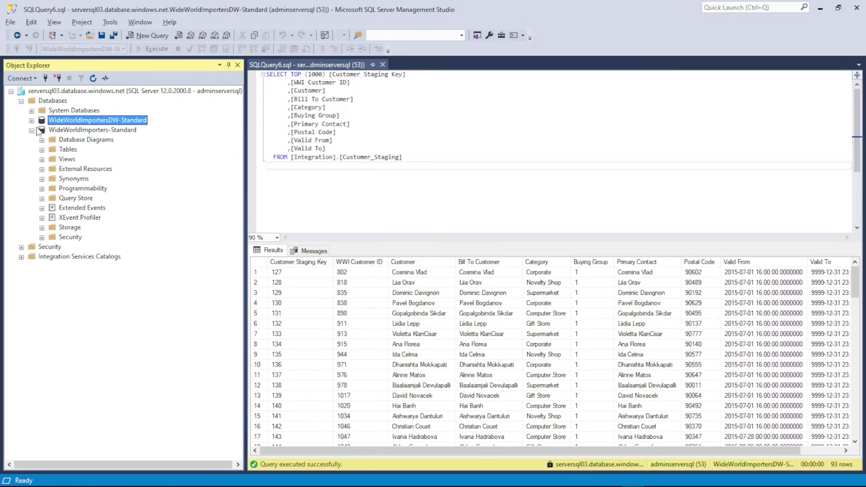
left_click(78, 130)
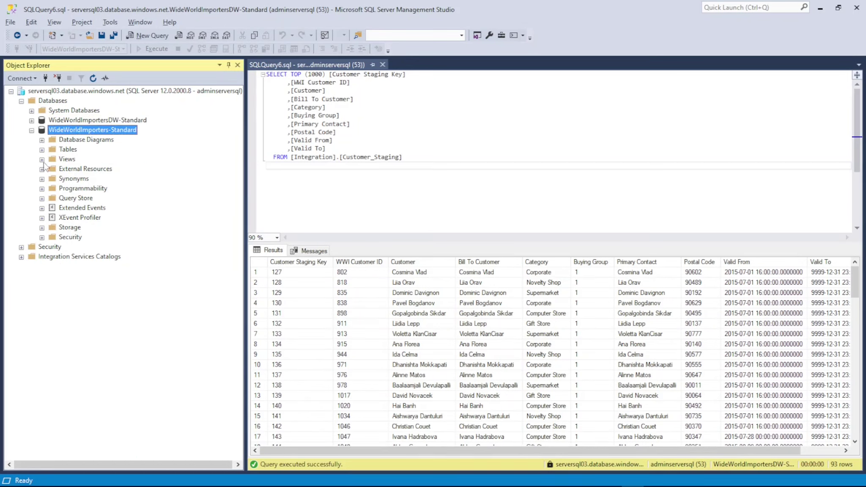
left_click(42, 150)
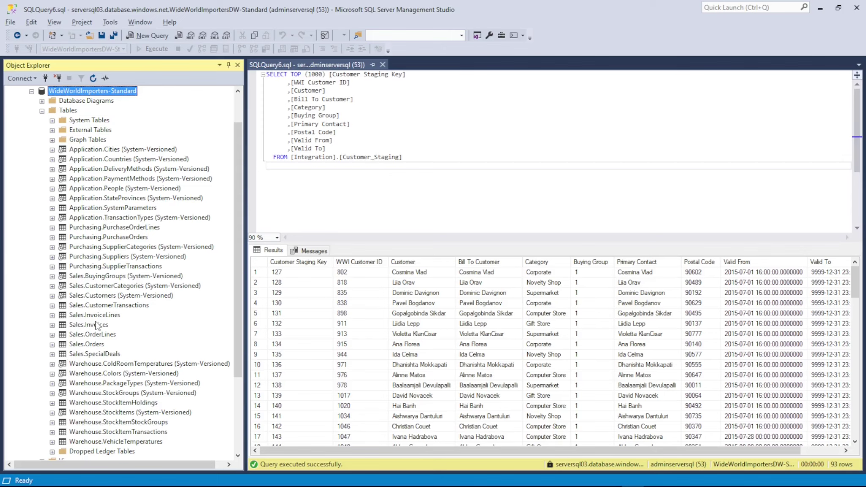
left_click(104, 296)
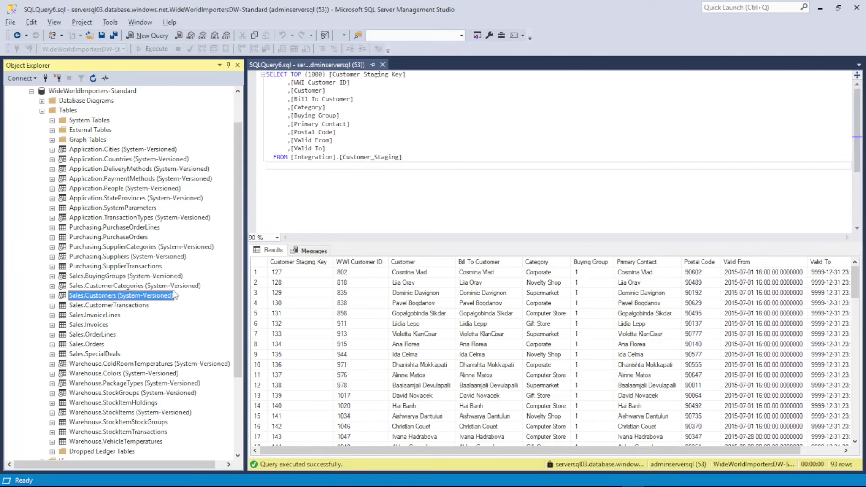
scroll(175, 296, "up", 1)
left_click(31, 121)
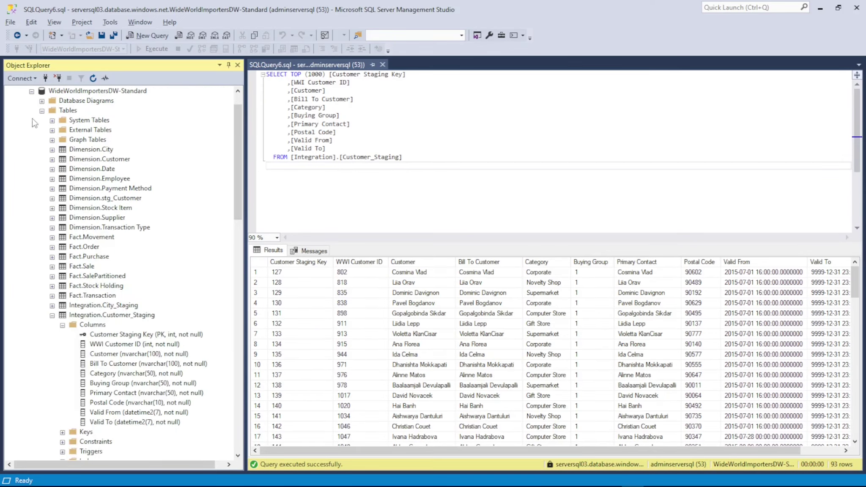
Add the statement "delete from [Integration].[Customer_Staging]" below the SELECT query and execute only that statement
left_click(437, 161)
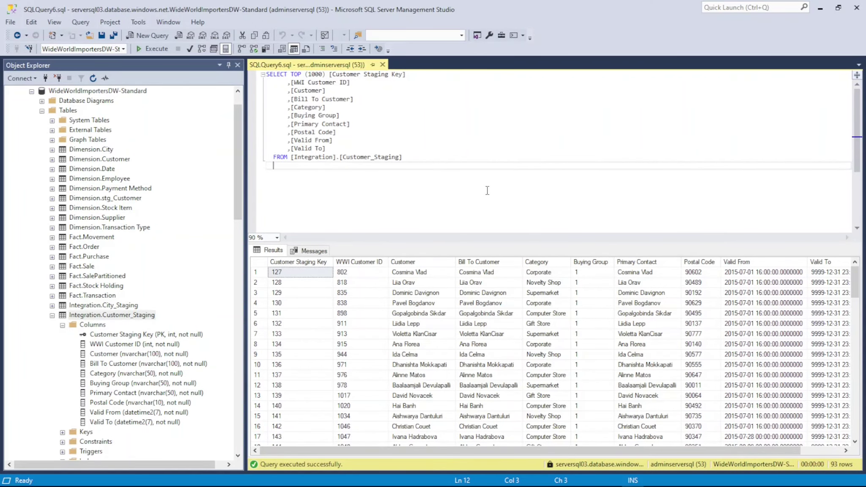
key("Return")
key("Return")
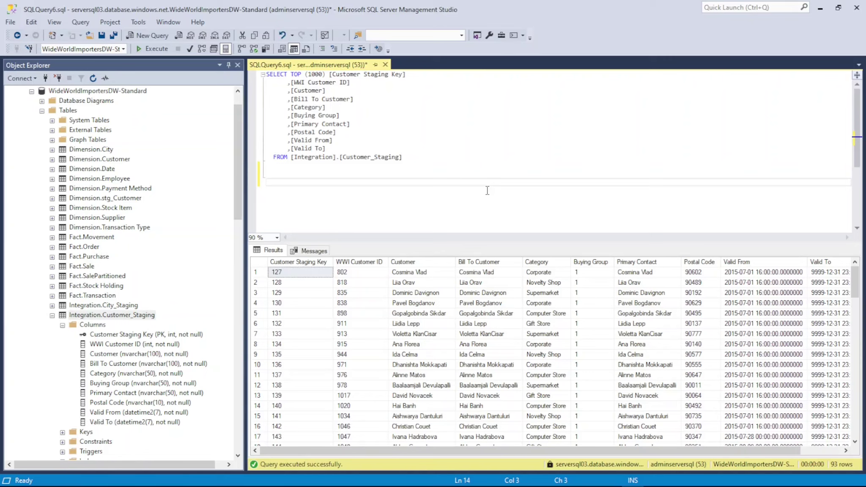
type("delete from")
left_click_drag(411, 161, 291, 158)
key("ctrl+c")
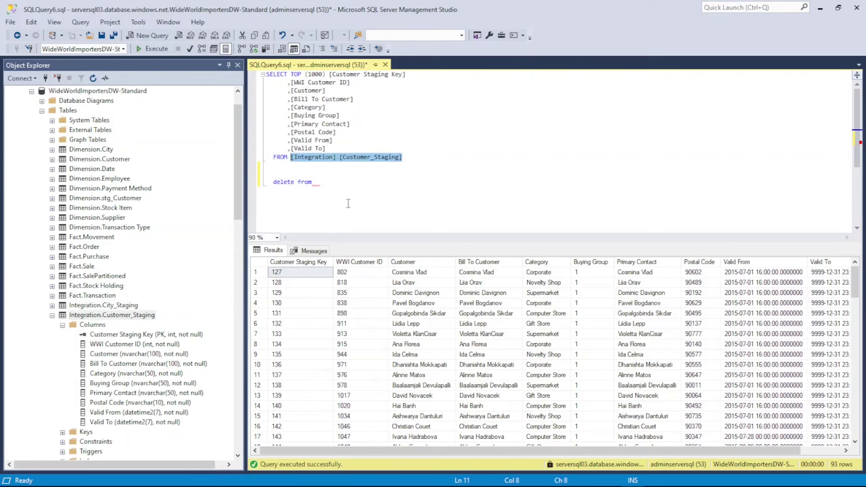
left_click(343, 188)
key("ctrl+v")
left_click_drag(468, 190, 268, 187)
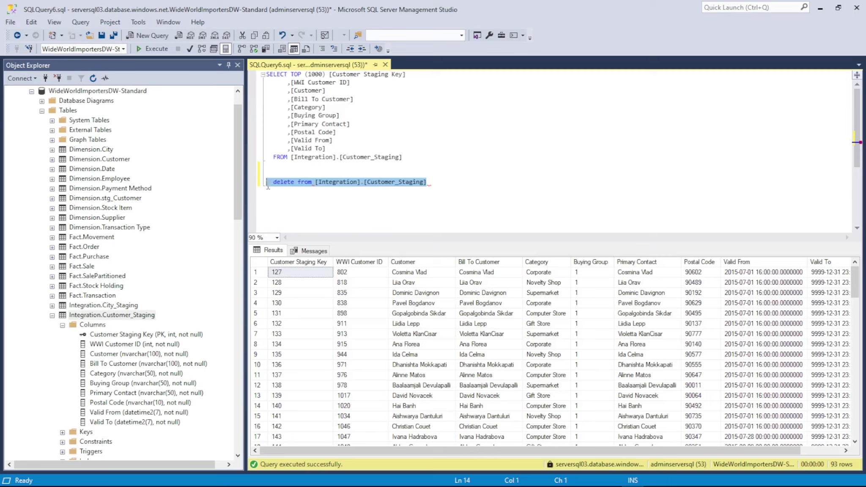
left_click(157, 50)
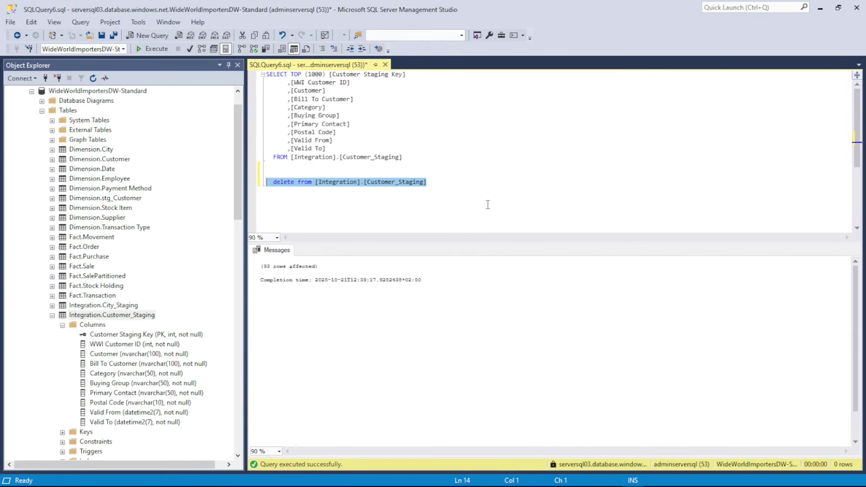
Rerun the SELECT on Integration.Customer_Staging and comment out the delete statement
left_click(485, 183)
left_click_drag(483, 174, 436, 160)
left_click_drag(342, 121, 257, 71)
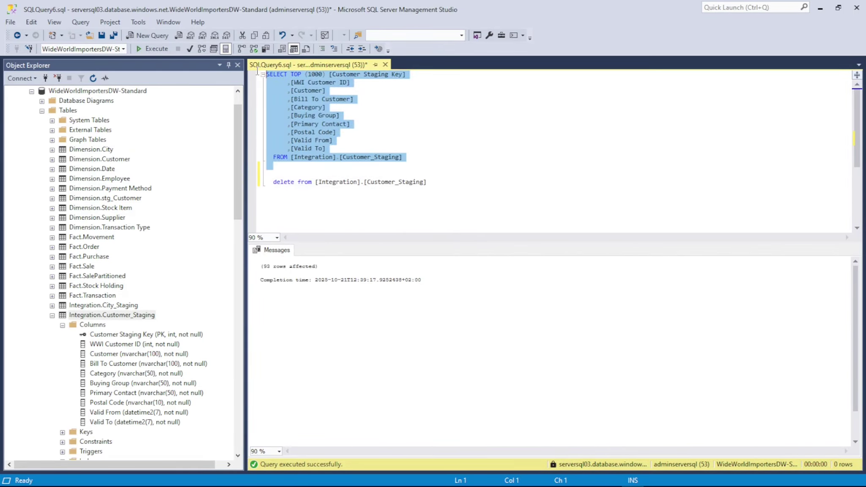
left_click(157, 50)
left_click(274, 182)
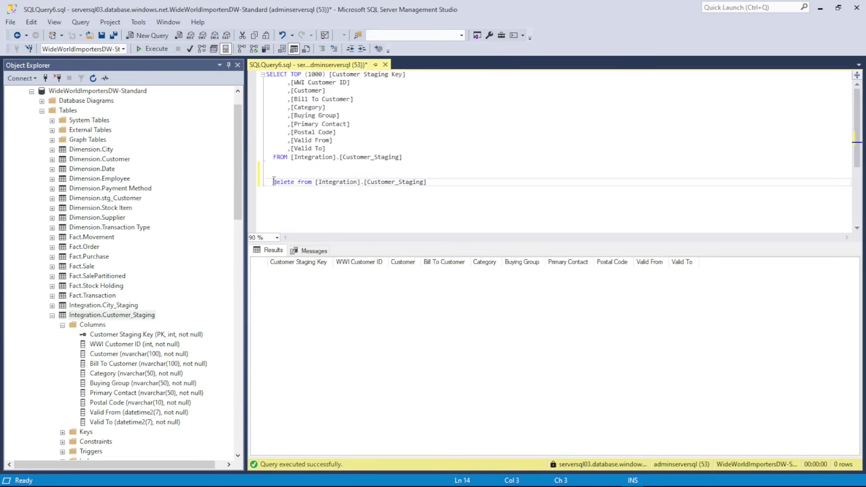
type("--")
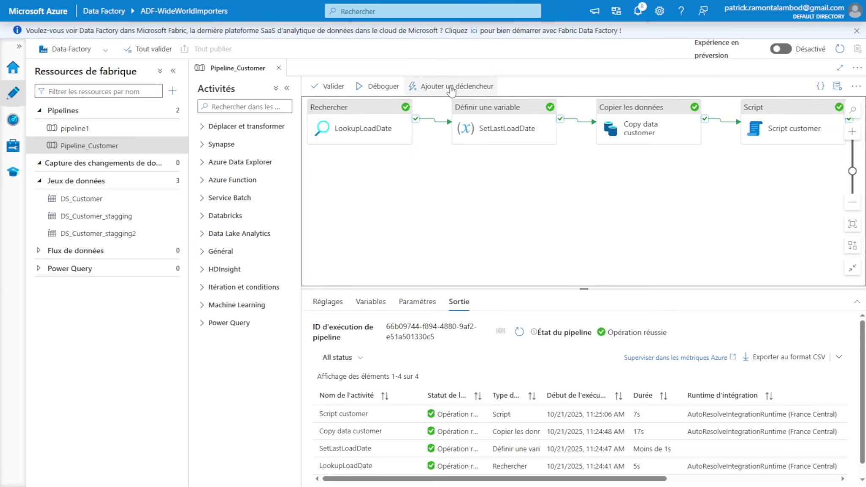
Switch to Data Factory and trigger Pipeline_Customer immediately with its last published configuration
left_click(452, 88)
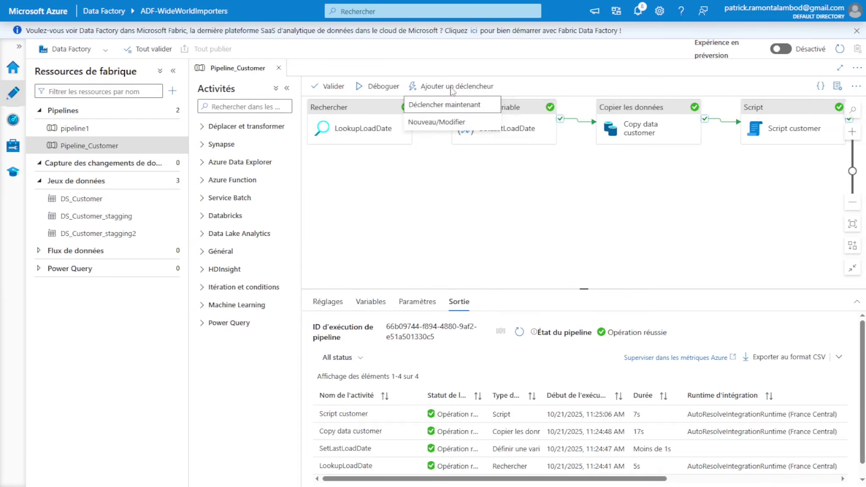
left_click(448, 105)
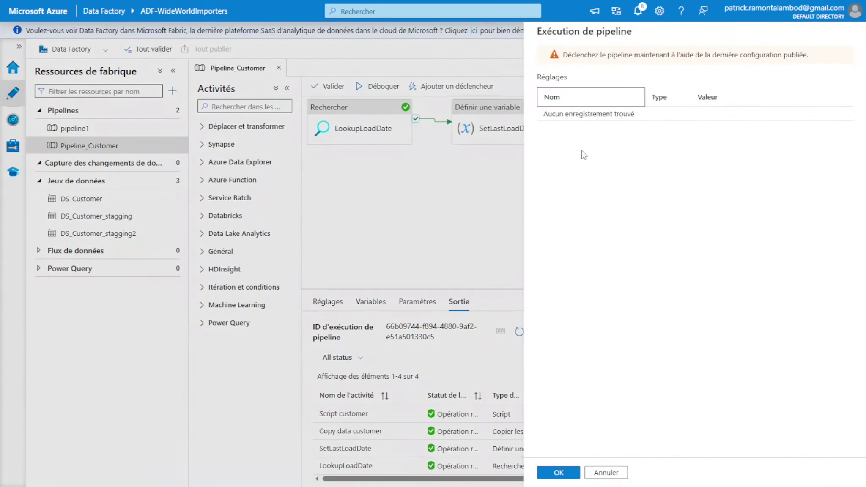
left_click(559, 472)
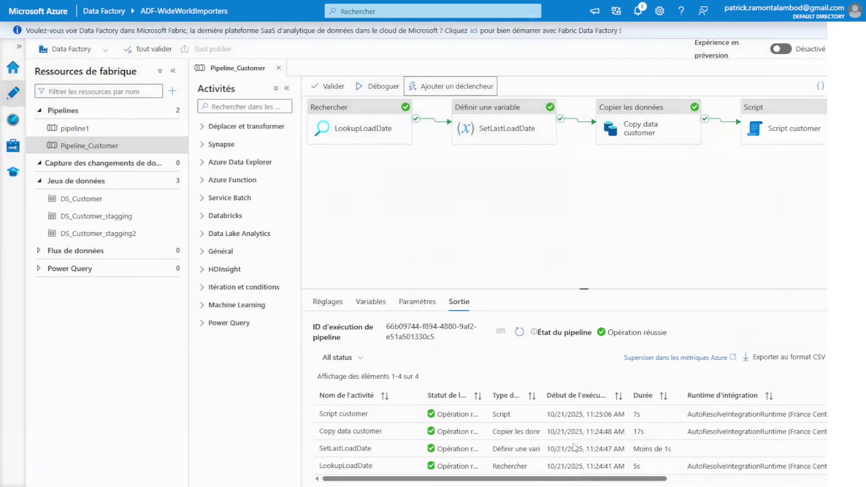
Check the latest Pipeline_Customer run in monitoring, reviewing its consumption details and activity runs
left_click(12, 119)
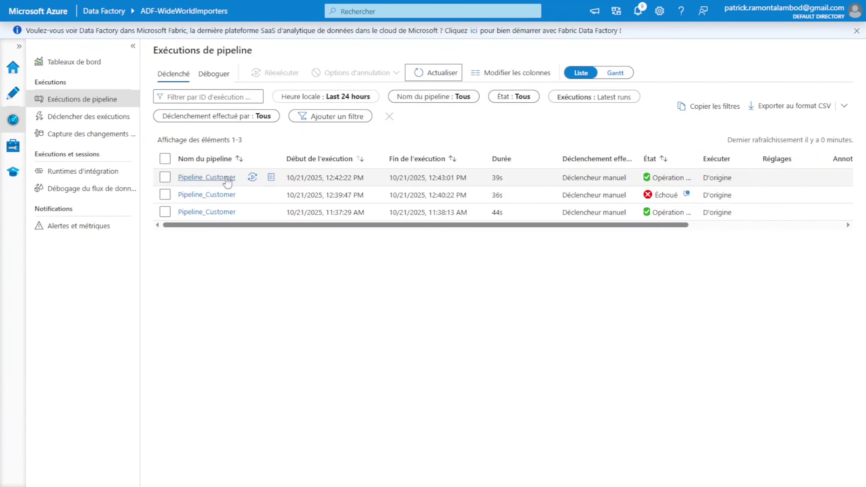
left_click(271, 177)
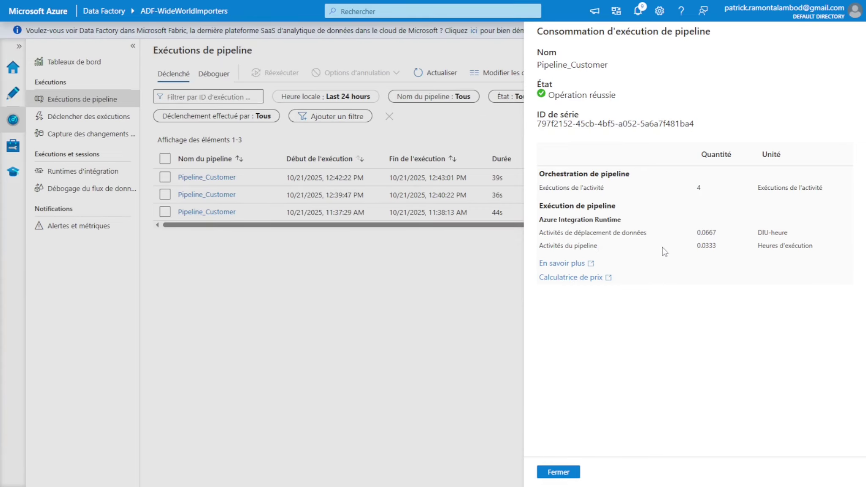
key("Escape")
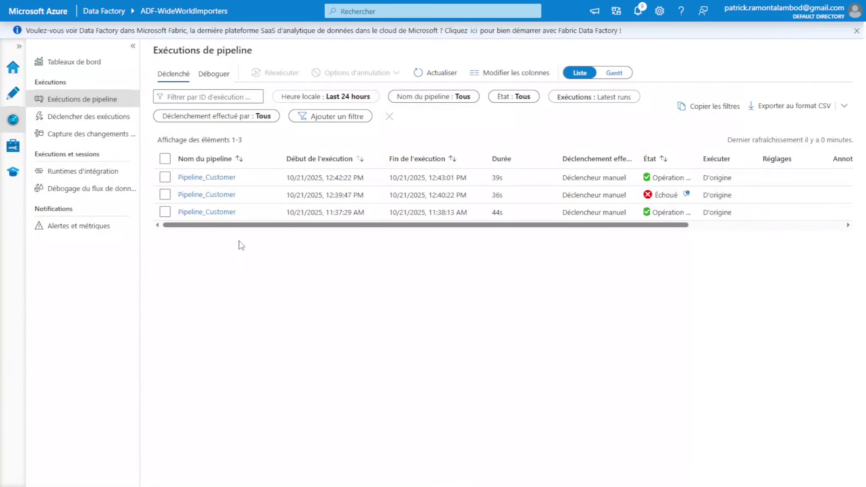
left_click(202, 179)
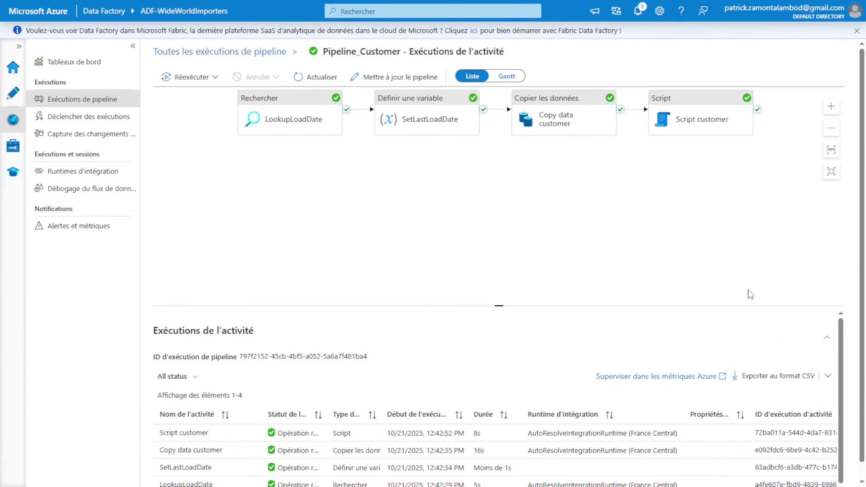
scroll(746, 291, "down", 3)
scroll(684, 299, "up", 3)
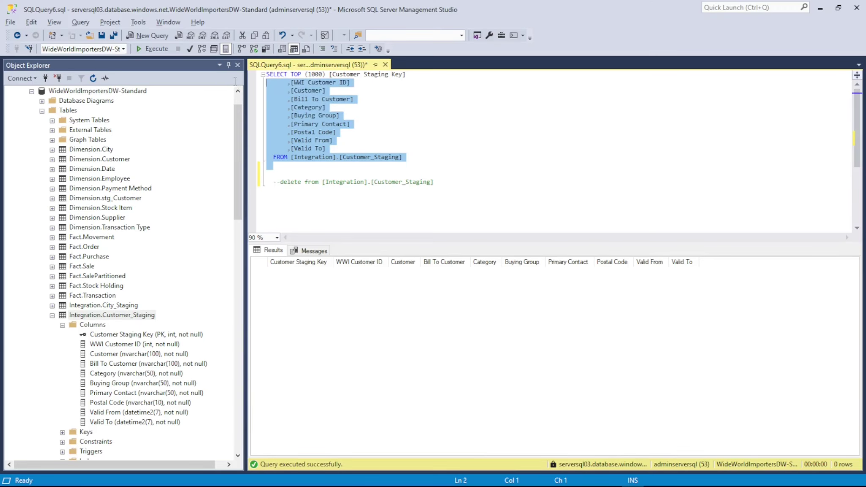
In Management Studio, rerun the SELECT on Integration.Customer_Staging and query the top 1000 rows of Dimension.Customer
left_click_drag(235, 80, 241, 76)
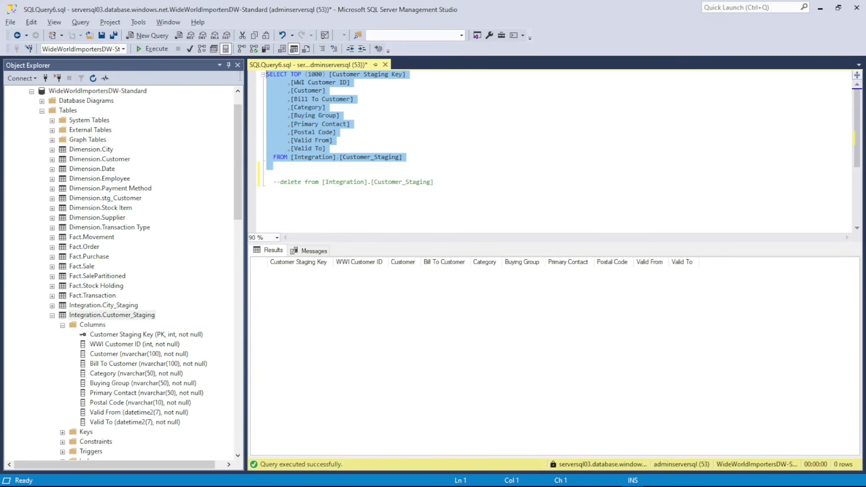
left_click(154, 48)
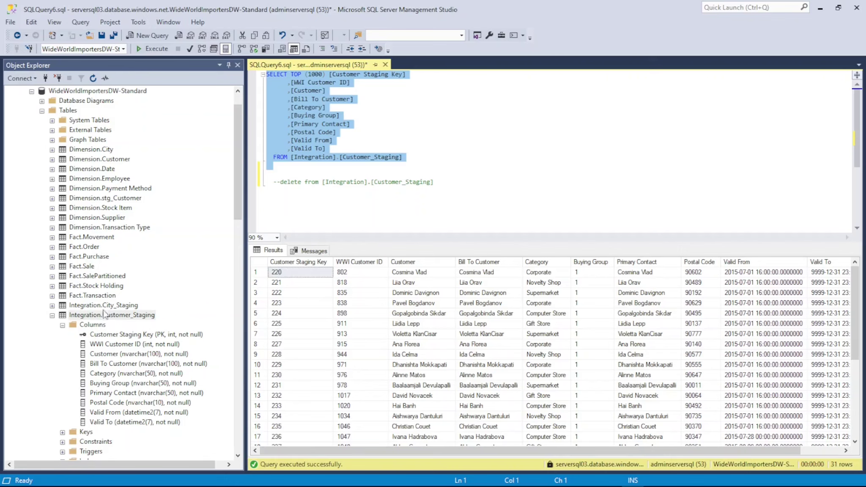
right_click(106, 162)
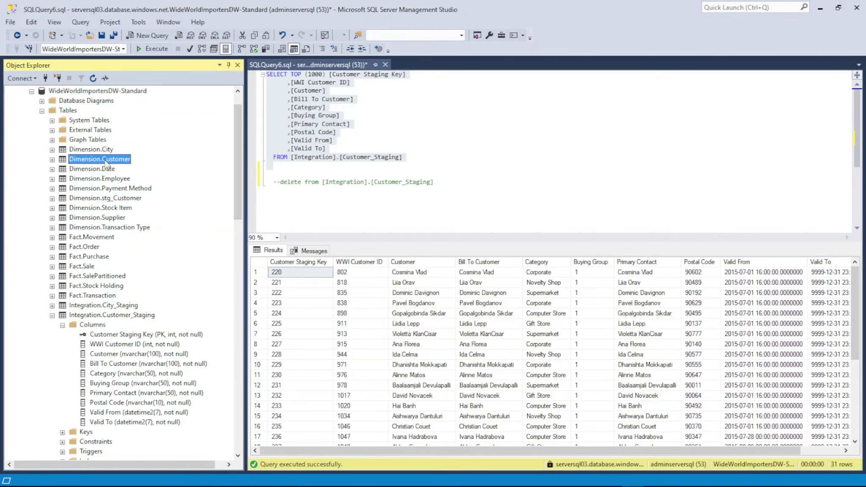
left_click(152, 191)
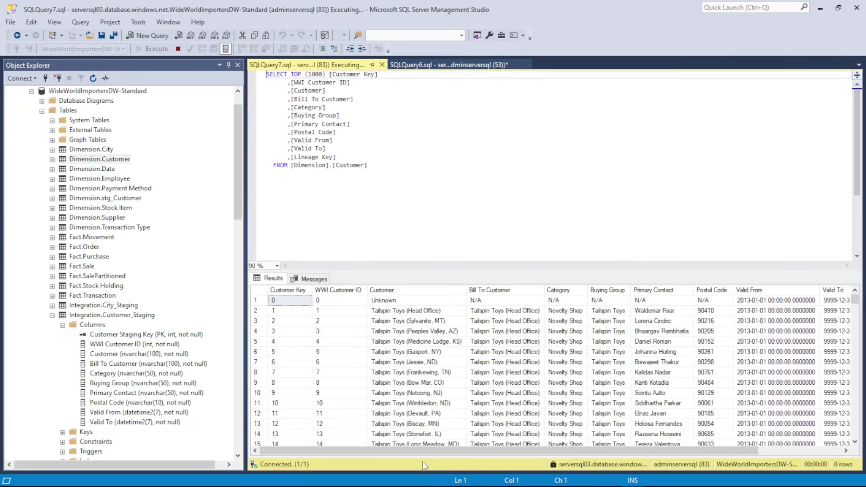
left_click_drag(428, 450, 506, 458)
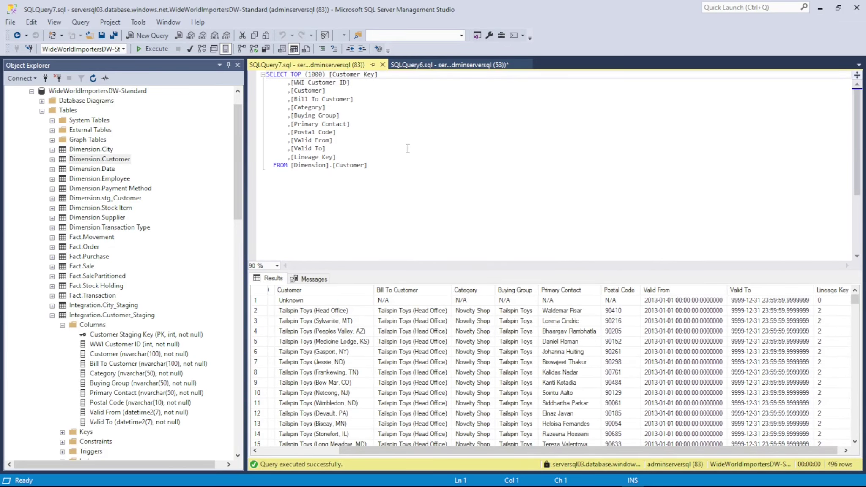
Query the top 1000 rows of Integration.Customer_Staging and Dimension.Customer in new queries to compare their columns
left_click(406, 166)
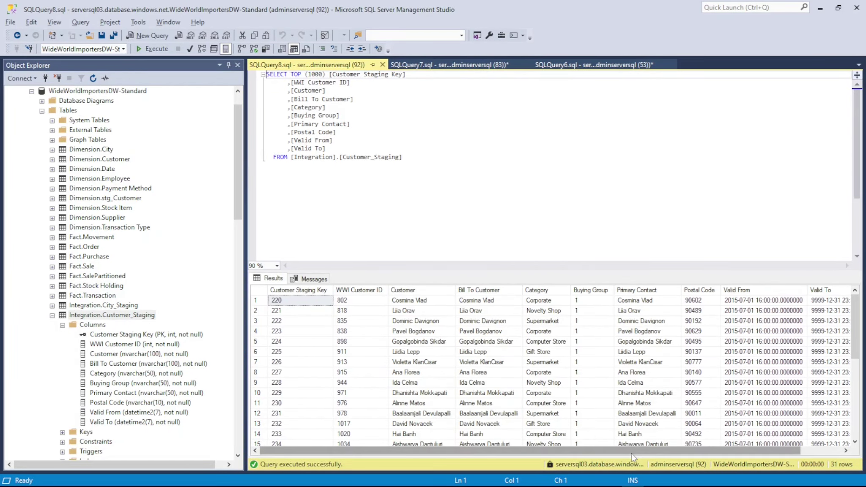
left_click_drag(691, 451, 734, 451)
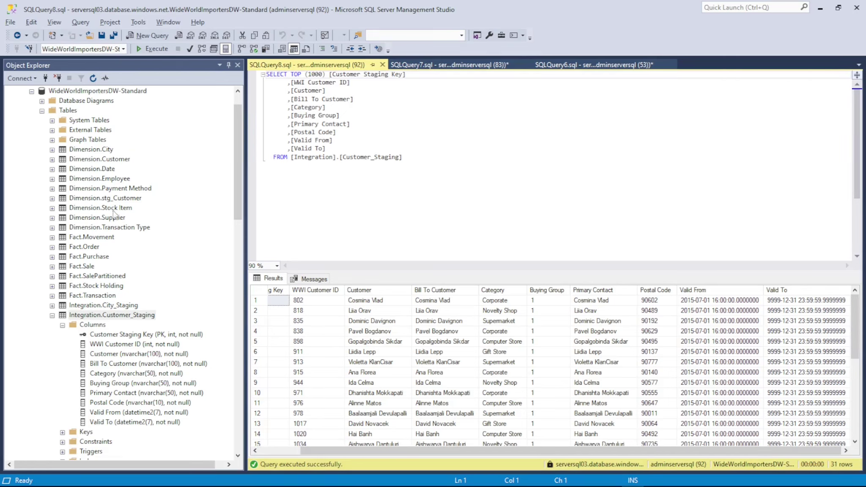
left_click(103, 163)
right_click(103, 163)
left_click(144, 191)
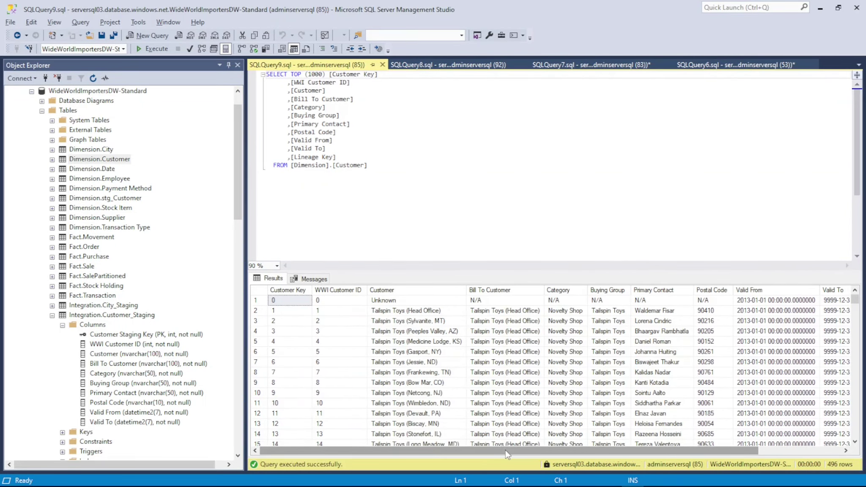
left_click_drag(506, 450, 670, 454)
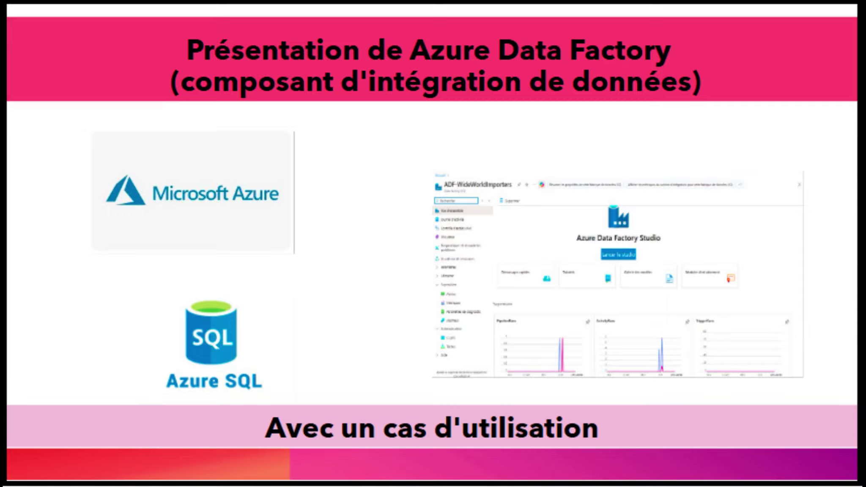